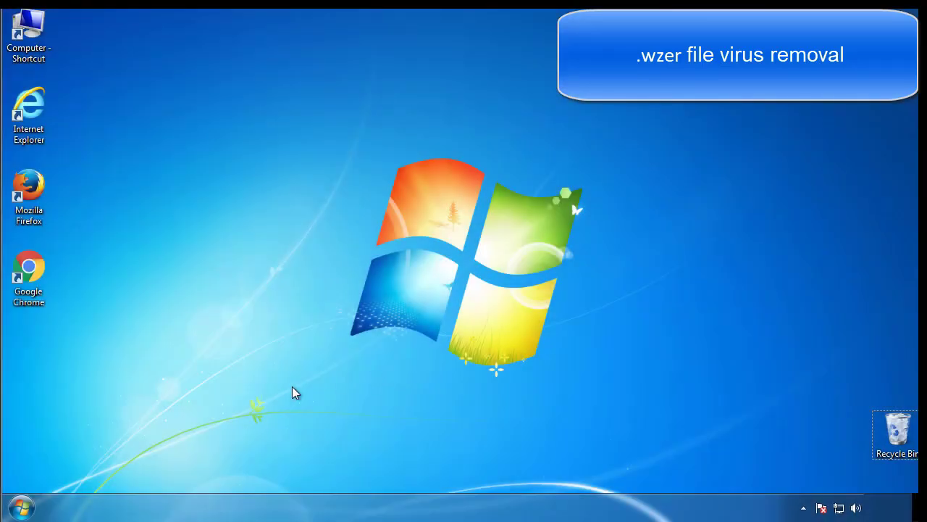
Step: Launch System Configuration by searching 'msconfig' in the Start Menu
{"action": "left_click", "coordinate": [22, 507]}
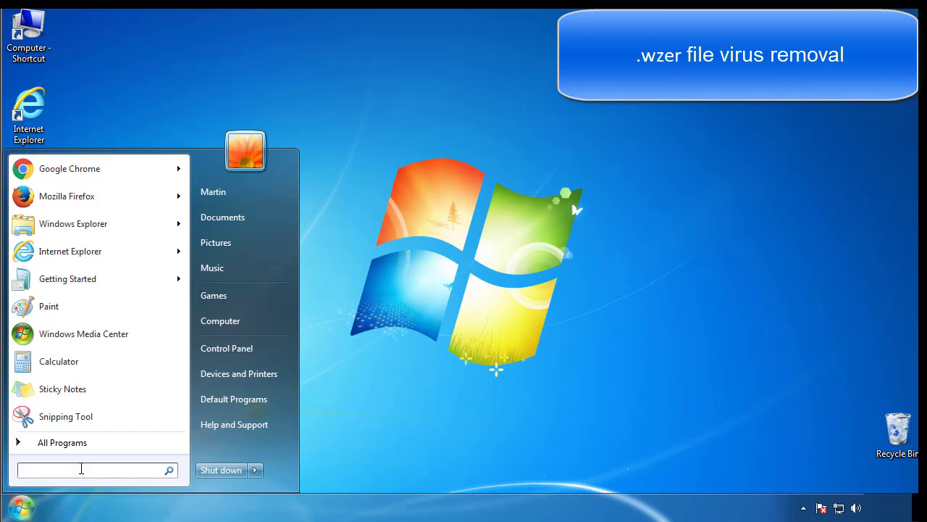
{"action": "type", "text": "mscon"}
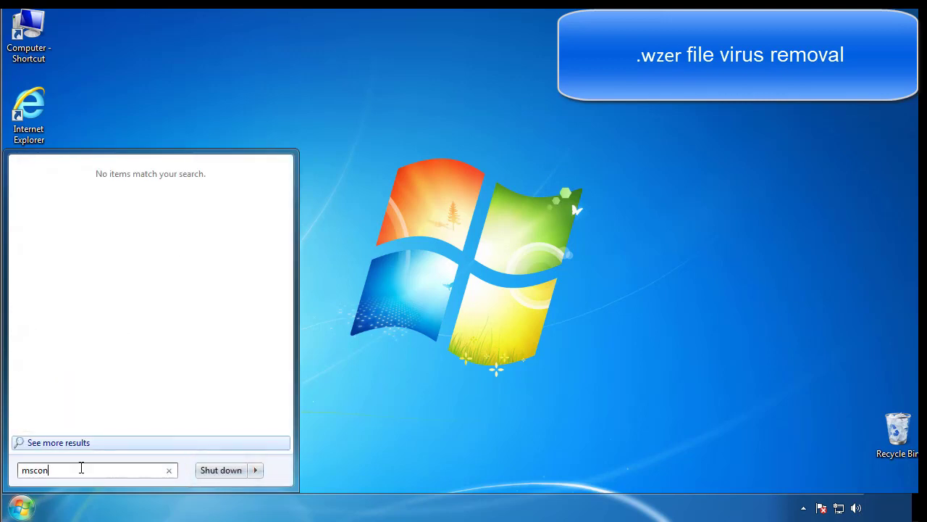
{"action": "type", "text": "fig"}
{"action": "key", "text": "Return"}
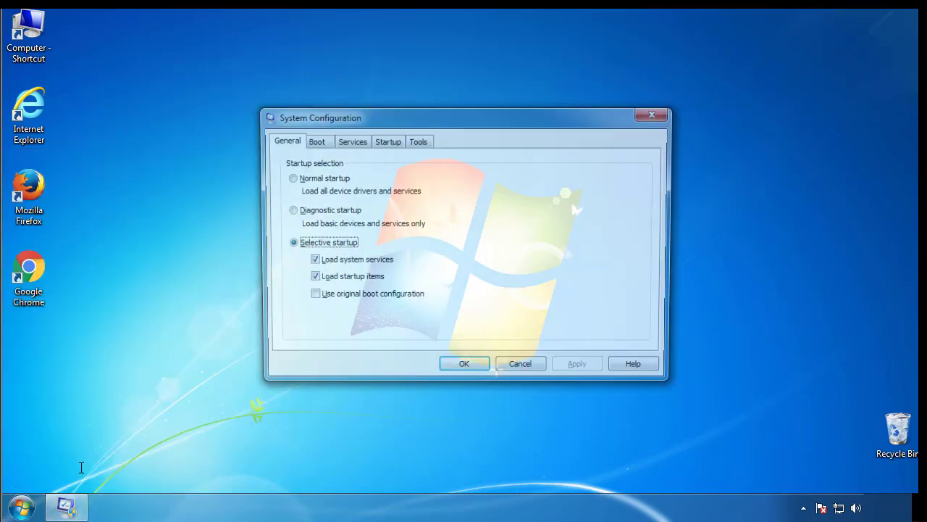
Step: Enable Safe boot (Minimal) on the Boot tab, apply it, and restart Windows
{"action": "left_click", "coordinate": [313, 142]}
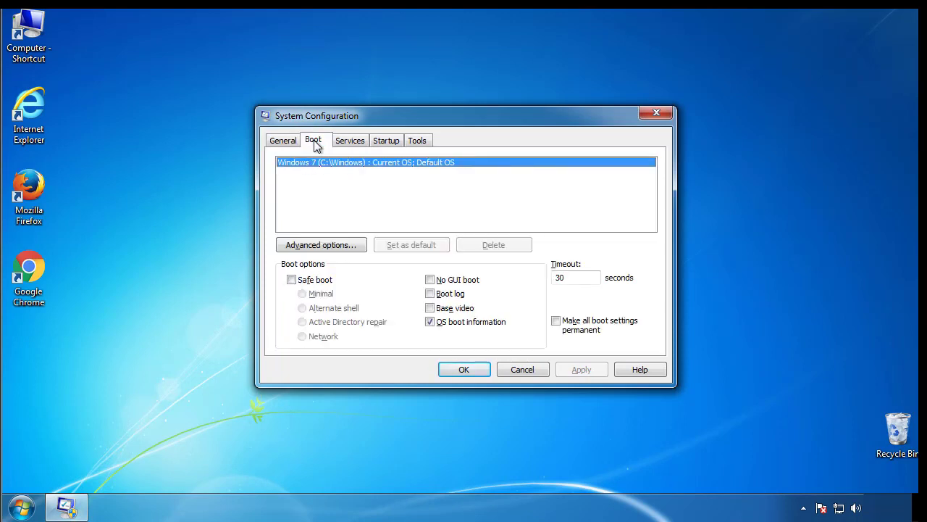
{"action": "left_click", "coordinate": [291, 279]}
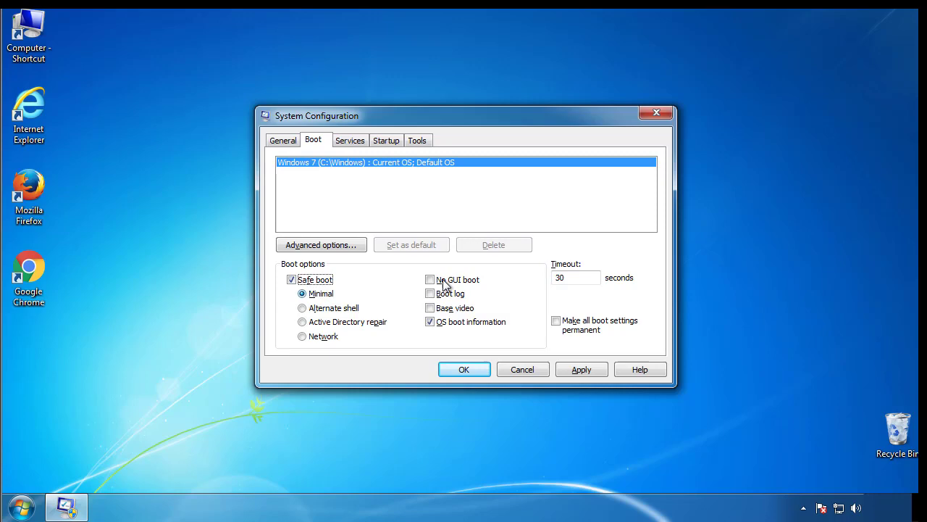
{"action": "left_click", "coordinate": [477, 374]}
{"action": "left_click", "coordinate": [418, 281]}
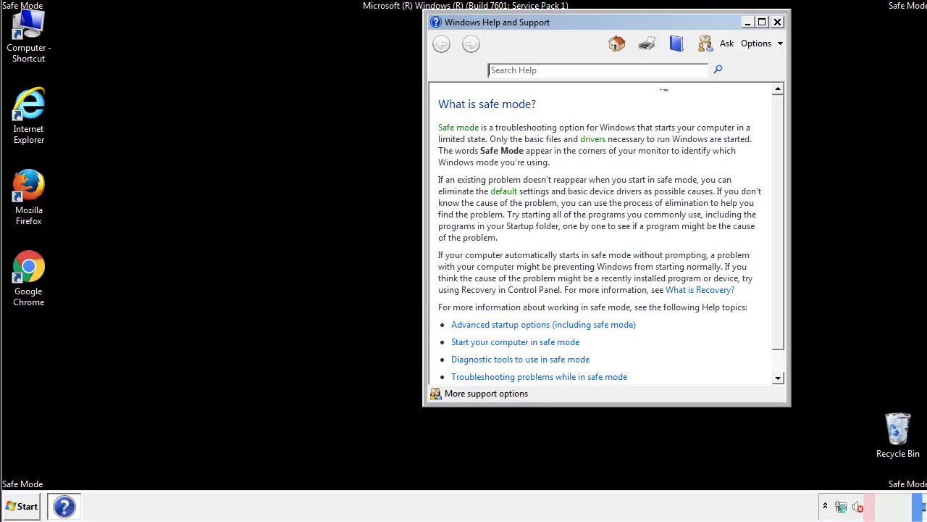
Step: Dismiss Safe Mode Help and set Folder Options to show hidden files, folders and drives
{"action": "left_click", "coordinate": [778, 22]}
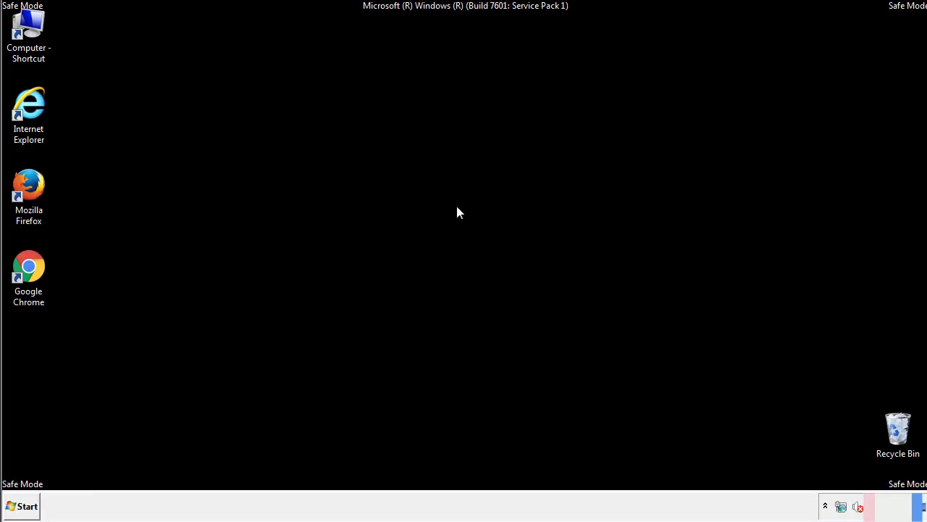
{"action": "left_click", "coordinate": [29, 505]}
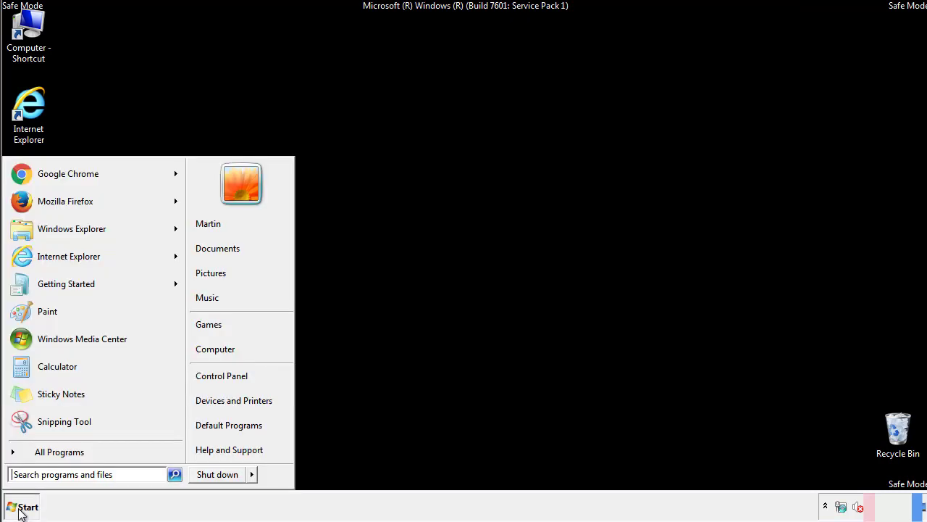
{"action": "left_click", "coordinate": [230, 374]}
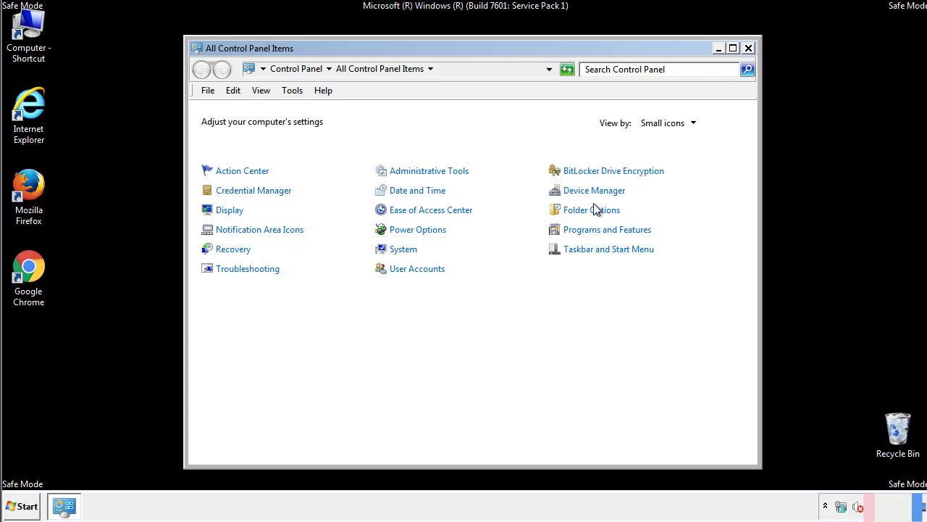
{"action": "left_click", "coordinate": [593, 210]}
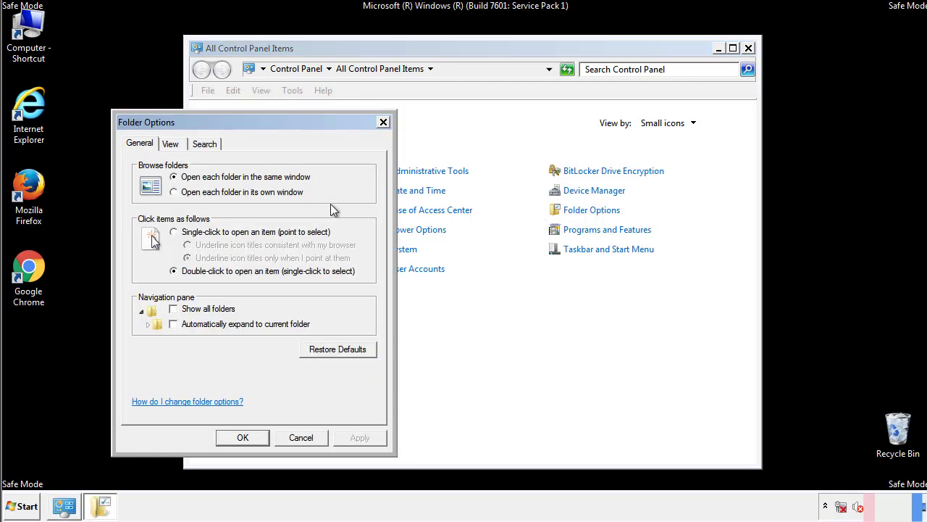
{"action": "left_click", "coordinate": [172, 145]}
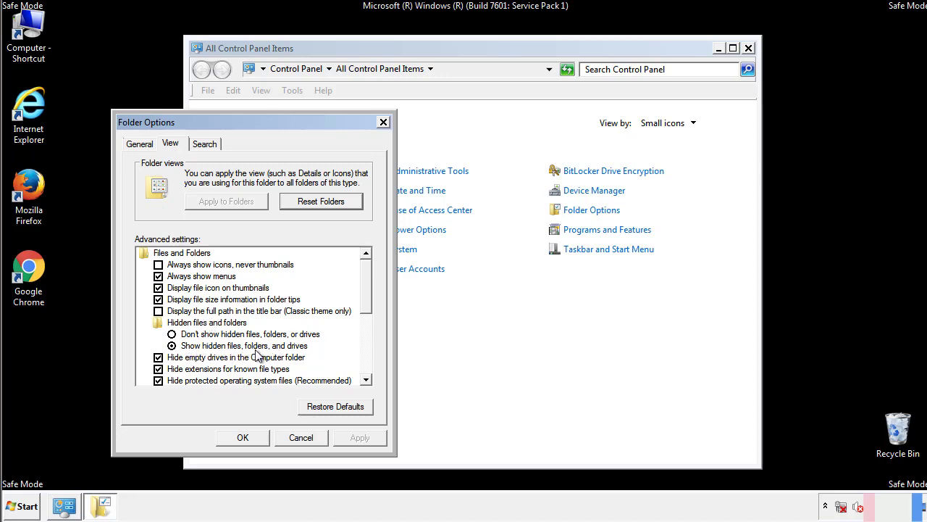
{"action": "left_click", "coordinate": [250, 435]}
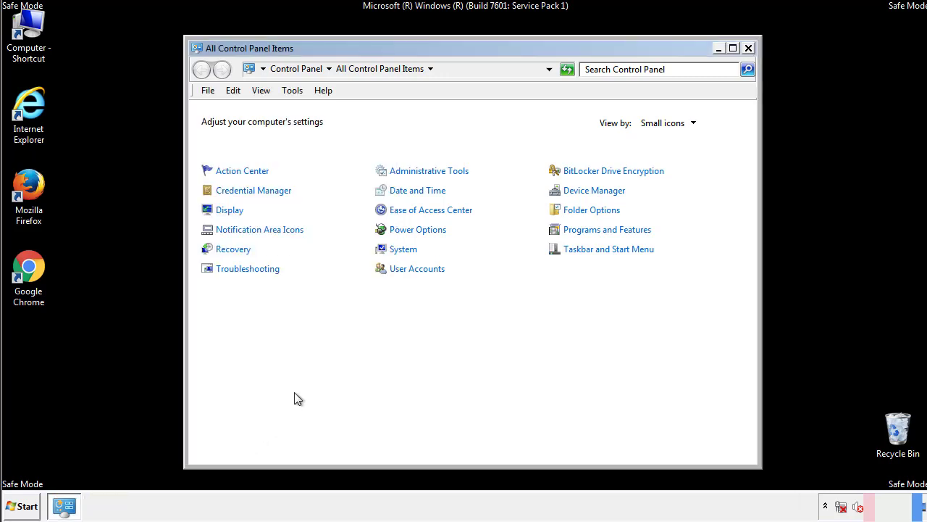
{"action": "left_click", "coordinate": [748, 47]}
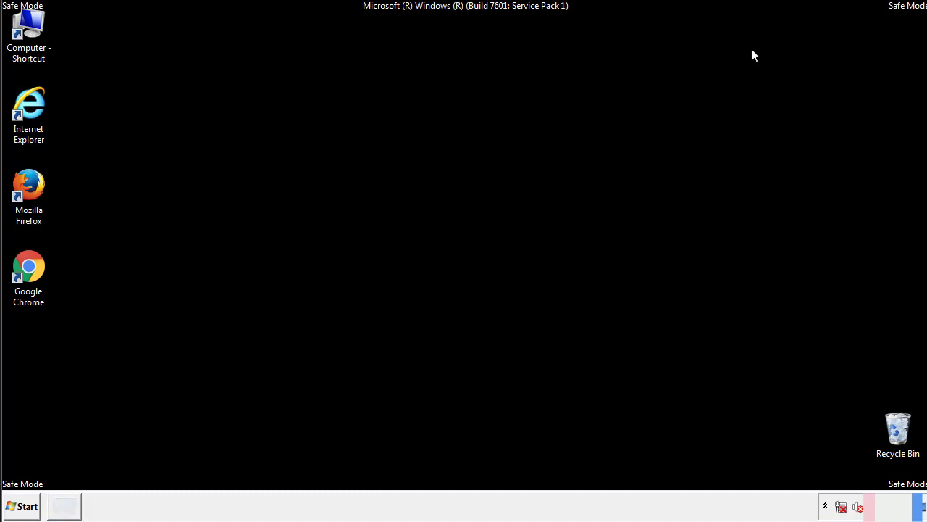
Step: Open Computer and browse into Local Disk (C:)\Windows
{"action": "double_click", "coordinate": [38, 26]}
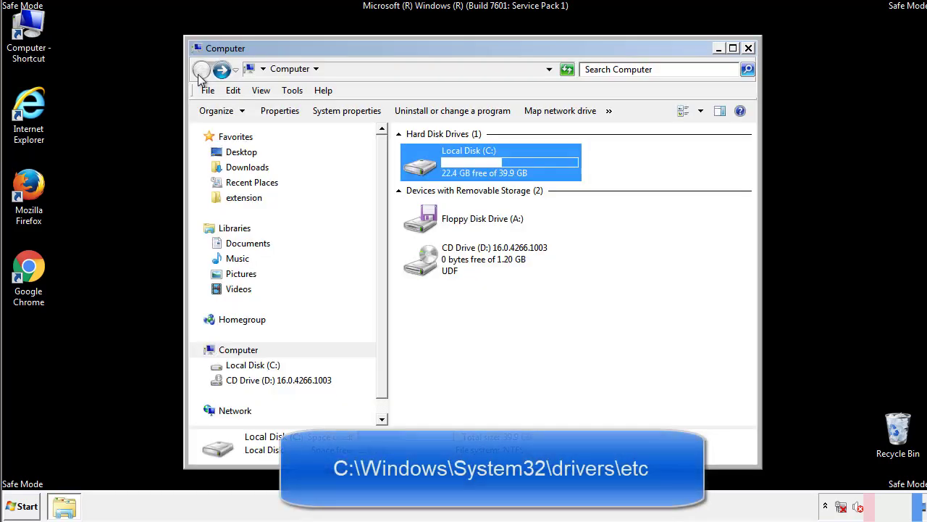
{"action": "double_click", "coordinate": [420, 165]}
{"action": "left_click", "coordinate": [422, 267]}
{"action": "double_click", "coordinate": [423, 265]}
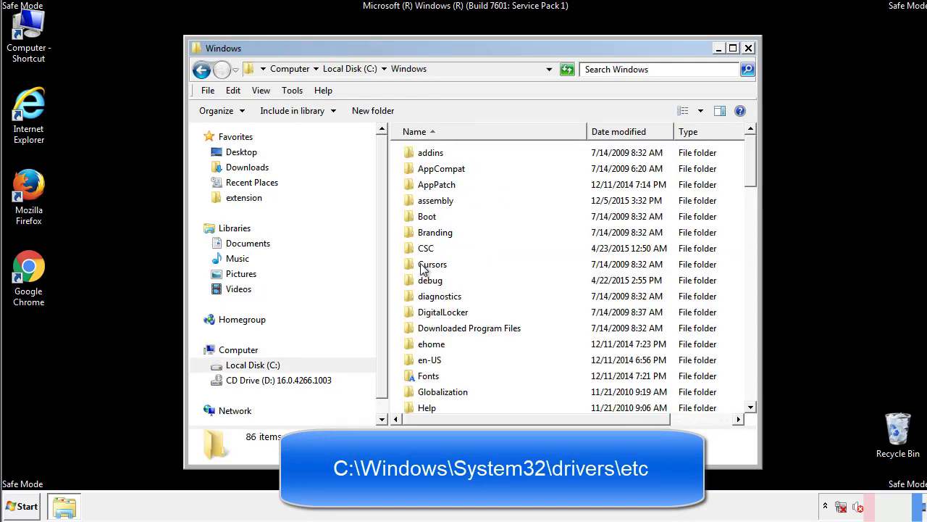
{"action": "scroll", "coordinate": [425, 326], "scroll_direction": "down", "scroll_amount": 2}
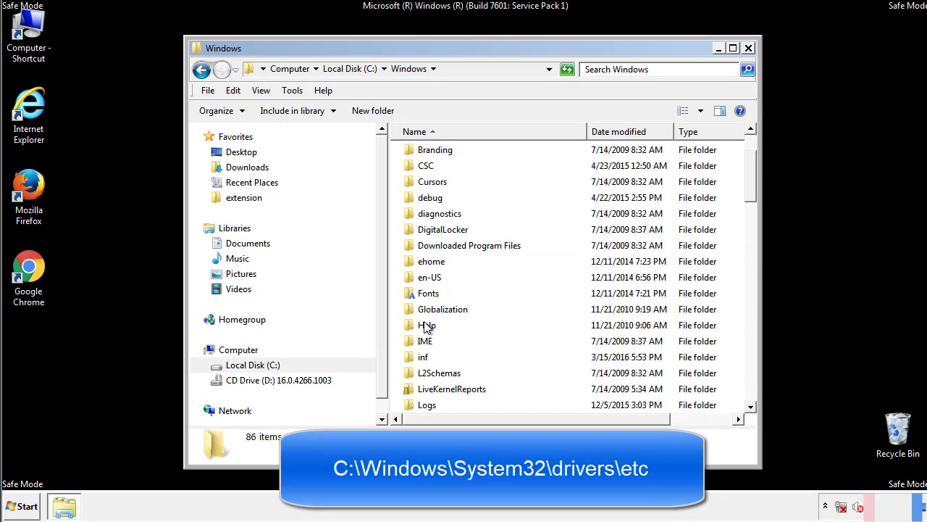
{"action": "scroll", "coordinate": [425, 327], "scroll_direction": "down", "scroll_amount": 2}
{"action": "scroll", "coordinate": [426, 328], "scroll_direction": "down", "scroll_amount": 2}
{"action": "scroll", "coordinate": [426, 327], "scroll_direction": "down", "scroll_amount": 3}
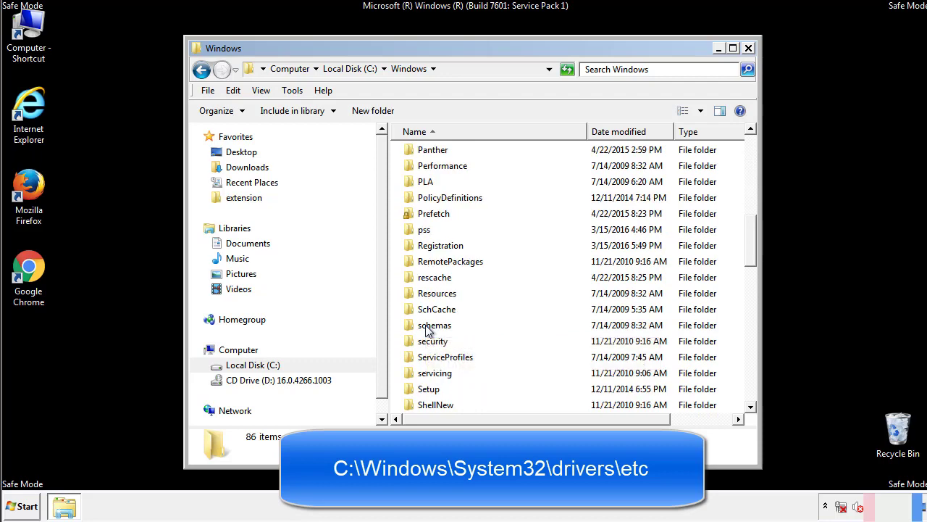
{"action": "scroll", "coordinate": [426, 327], "scroll_direction": "down", "scroll_amount": 2}
Step: Go into System32\drivers\etc and open the hosts file
{"action": "double_click", "coordinate": [438, 373]}
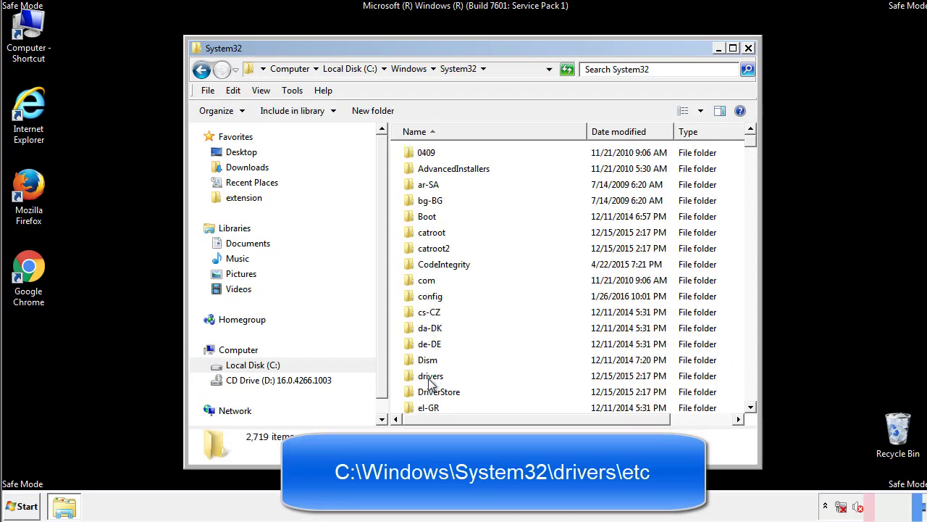
{"action": "double_click", "coordinate": [430, 376]}
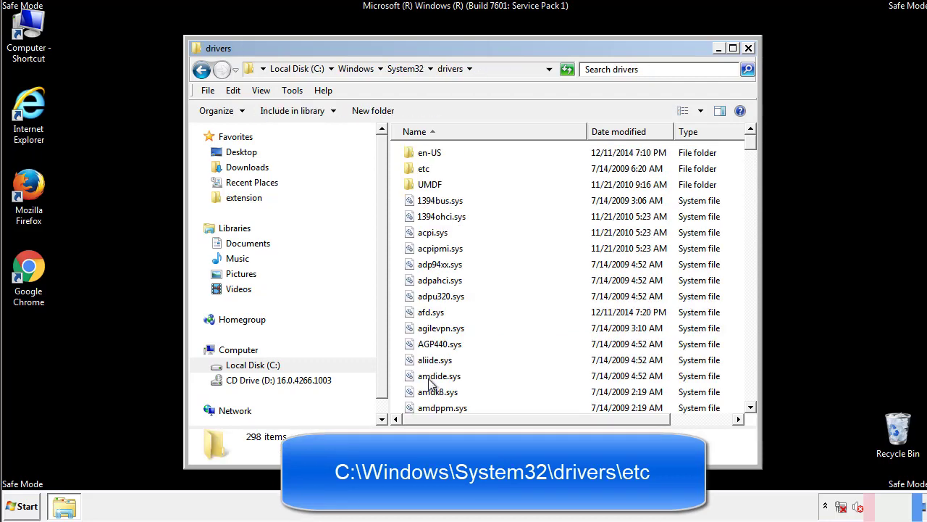
{"action": "double_click", "coordinate": [415, 175]}
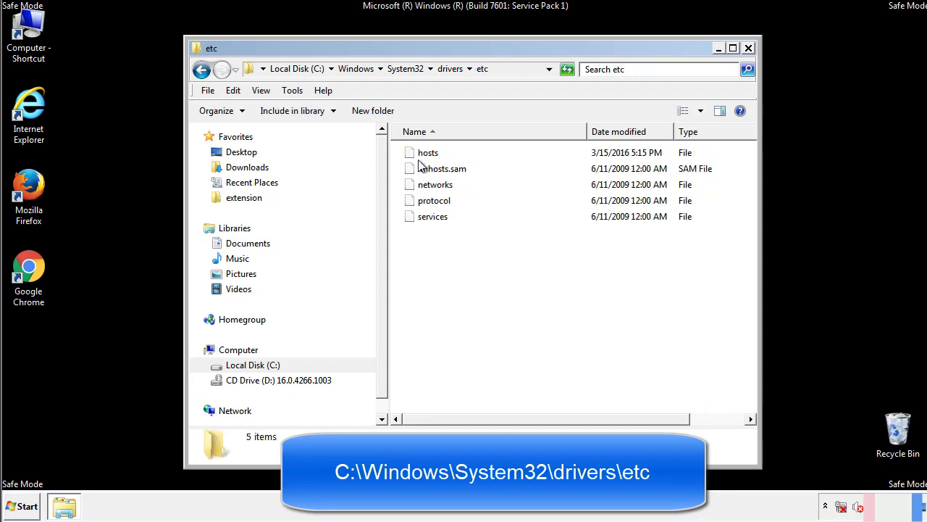
{"action": "double_click", "coordinate": [423, 154]}
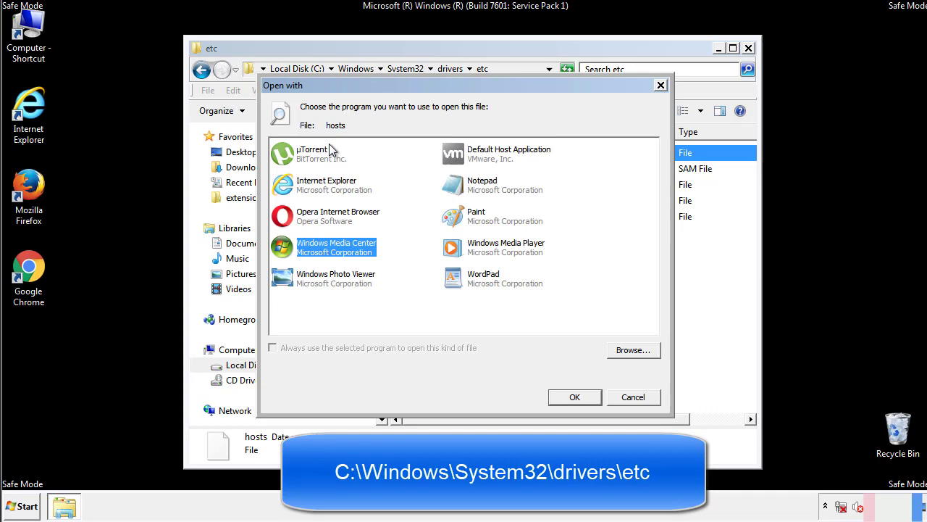
Step: Open the hosts file in Notepad and move the window fully on screen
{"action": "left_click", "coordinate": [469, 189]}
{"action": "left_click", "coordinate": [570, 394]}
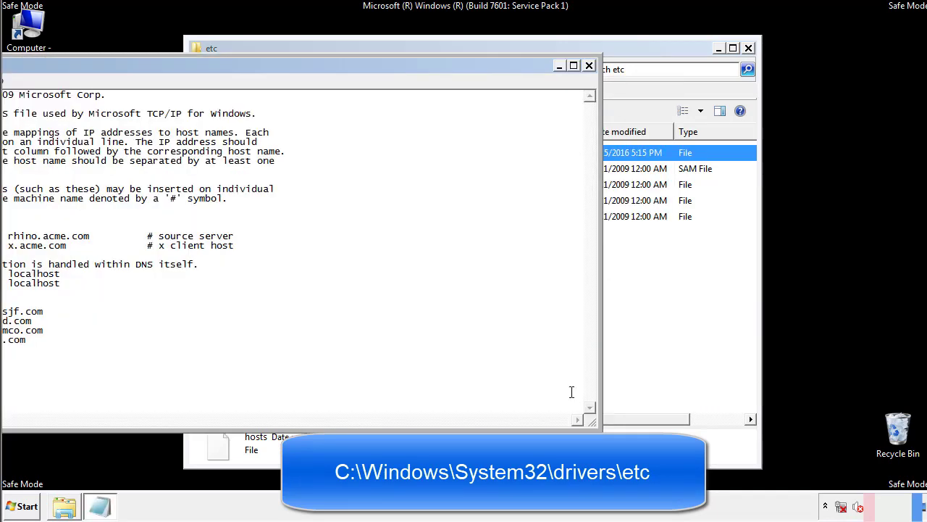
{"action": "left_click_drag", "start_coordinate": [379, 65], "coordinate": [590, 79]}
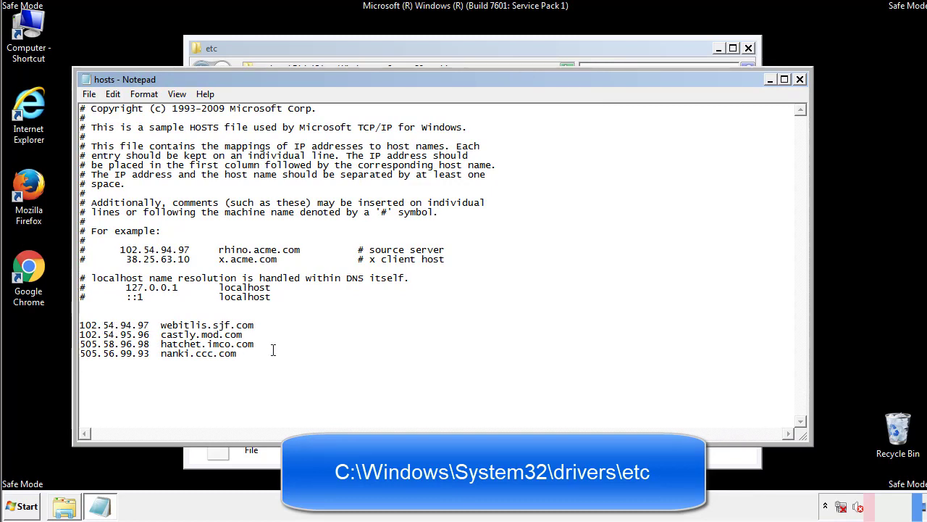
Step: Delete the four custom host entries, save hosts, and close the etc window
{"action": "left_click_drag", "start_coordinate": [259, 355], "coordinate": [80, 325]}
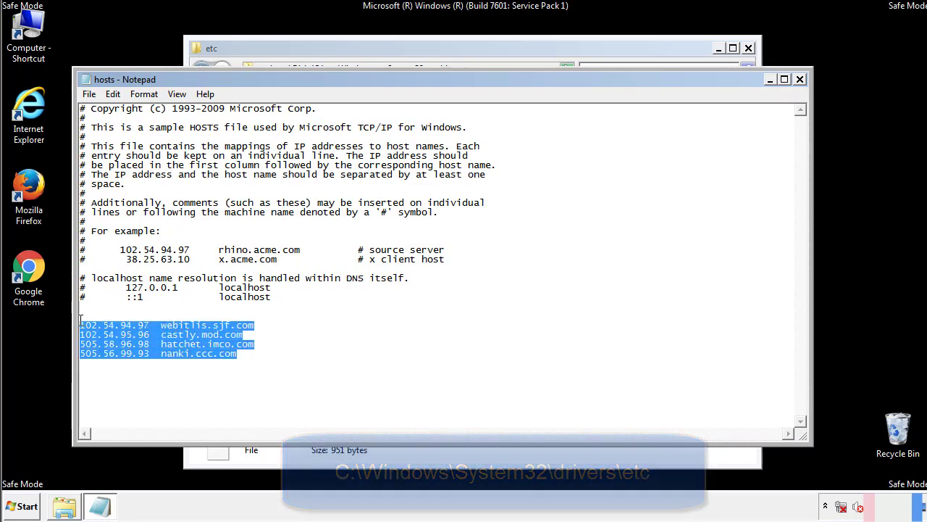
{"action": "key", "text": "Delete"}
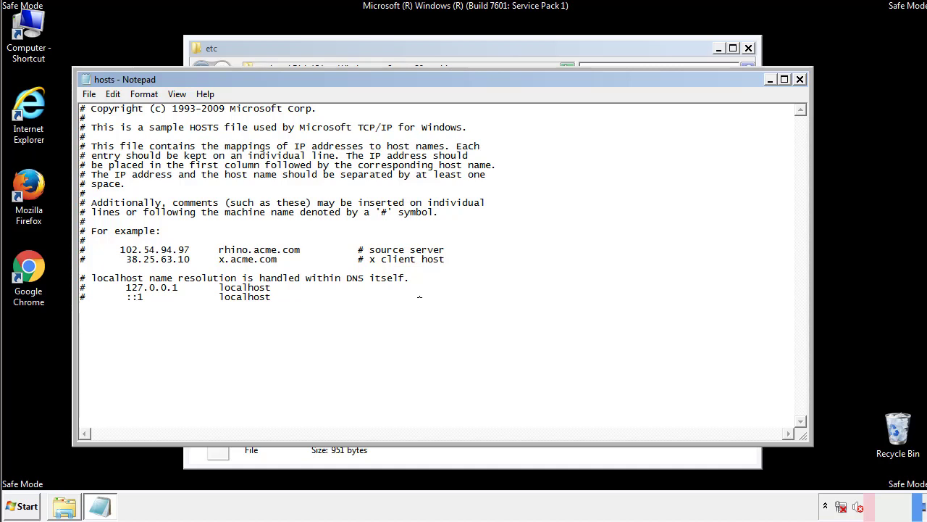
{"action": "left_click", "coordinate": [801, 80]}
{"action": "left_click", "coordinate": [409, 264]}
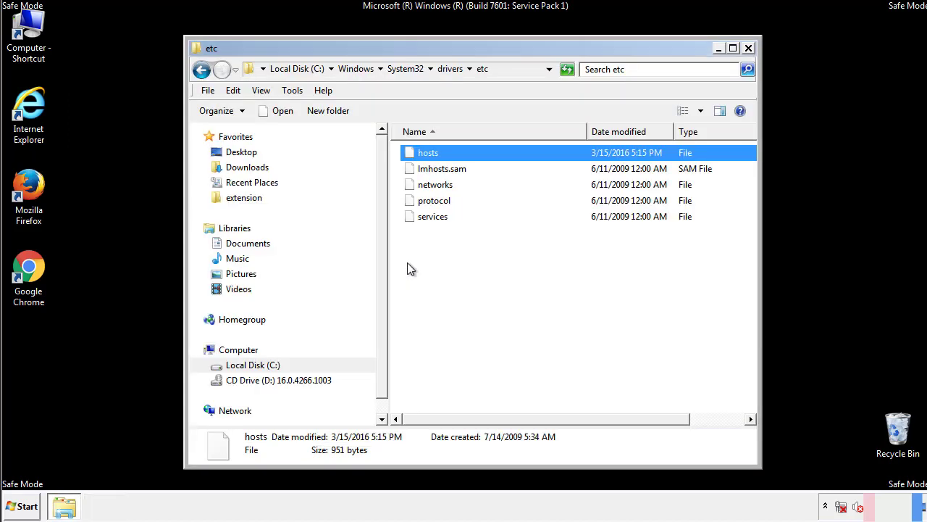
{"action": "left_click", "coordinate": [407, 264]}
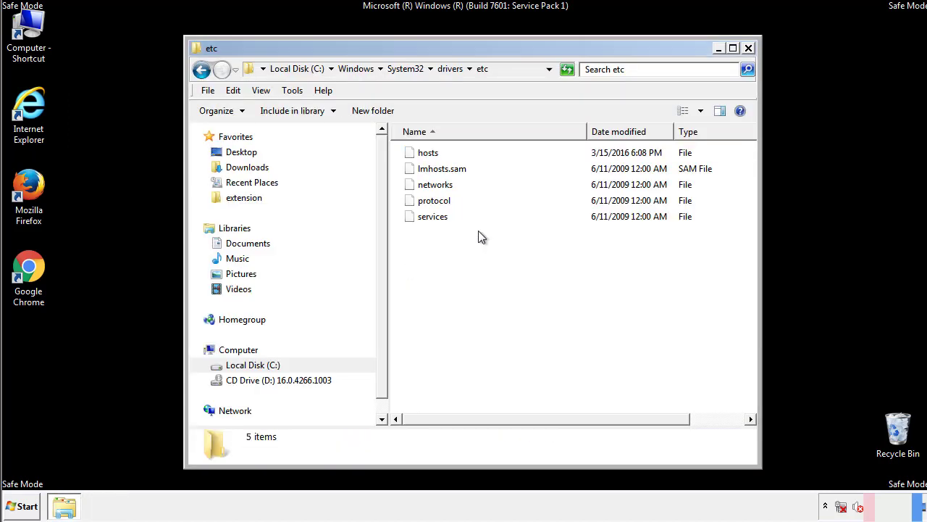
{"action": "left_click", "coordinate": [748, 50]}
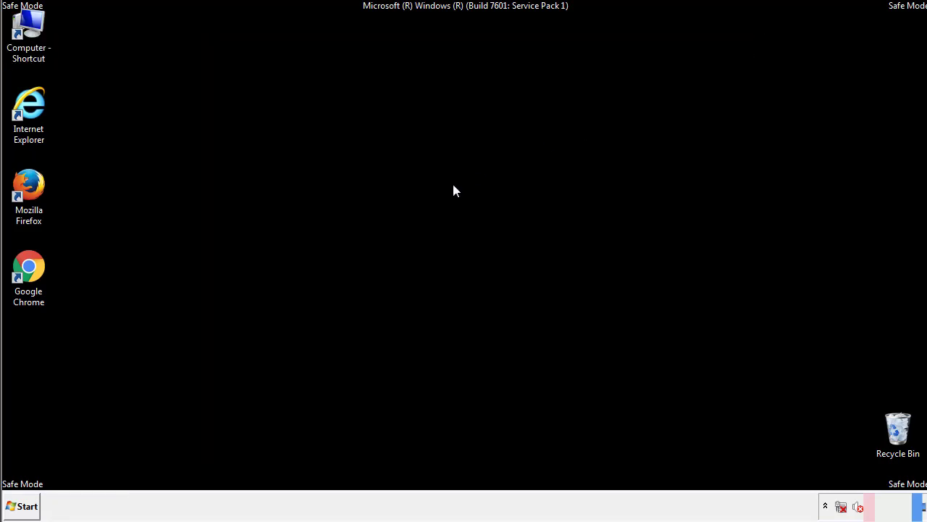
Step: Open the Startup folder from the Start Menu's All Programs list
{"action": "left_click", "coordinate": [22, 506]}
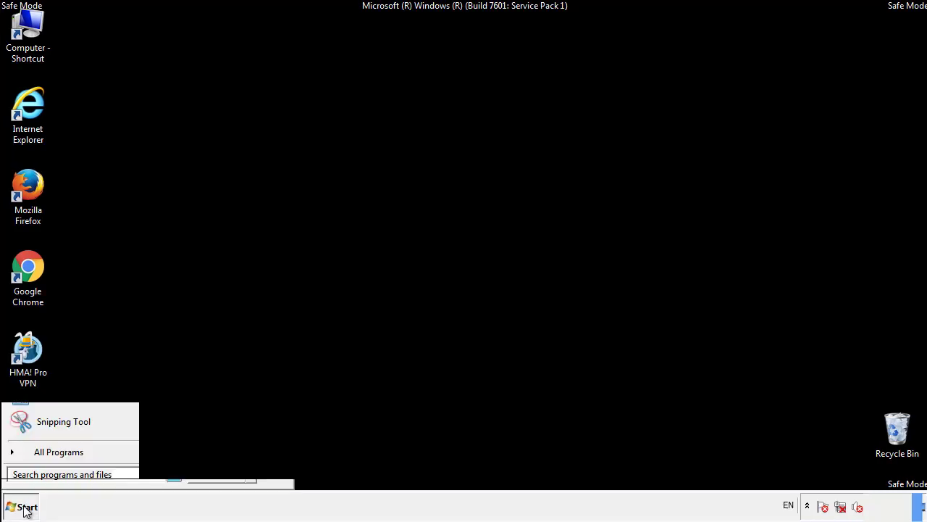
{"action": "left_click", "coordinate": [41, 457]}
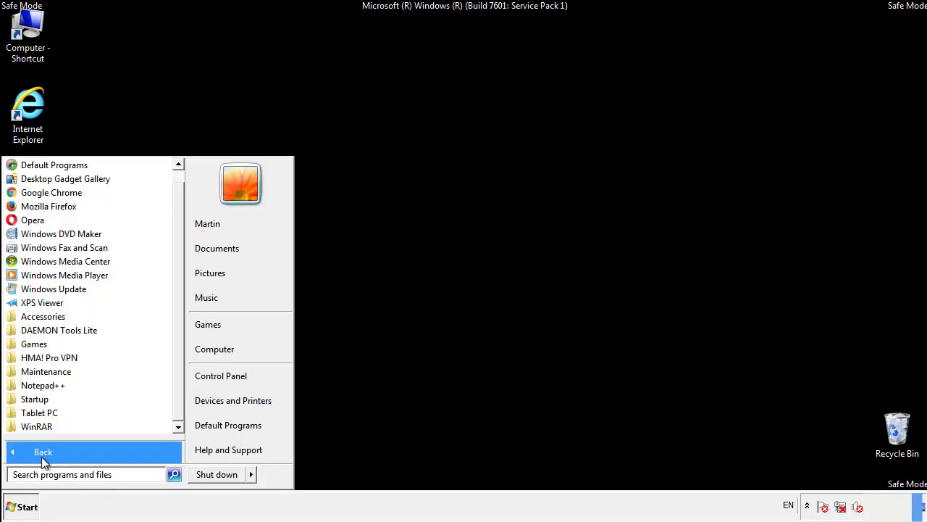
{"action": "right_click", "coordinate": [39, 399]}
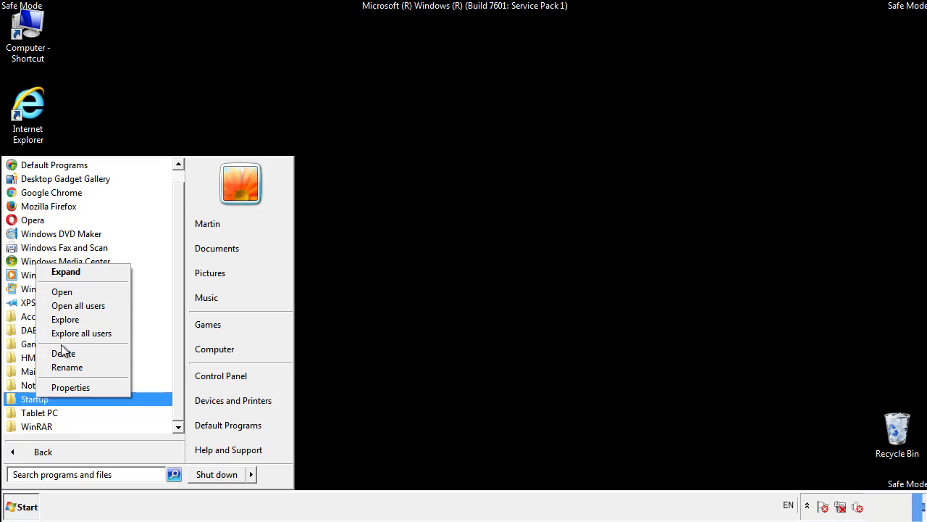
{"action": "left_click", "coordinate": [70, 290]}
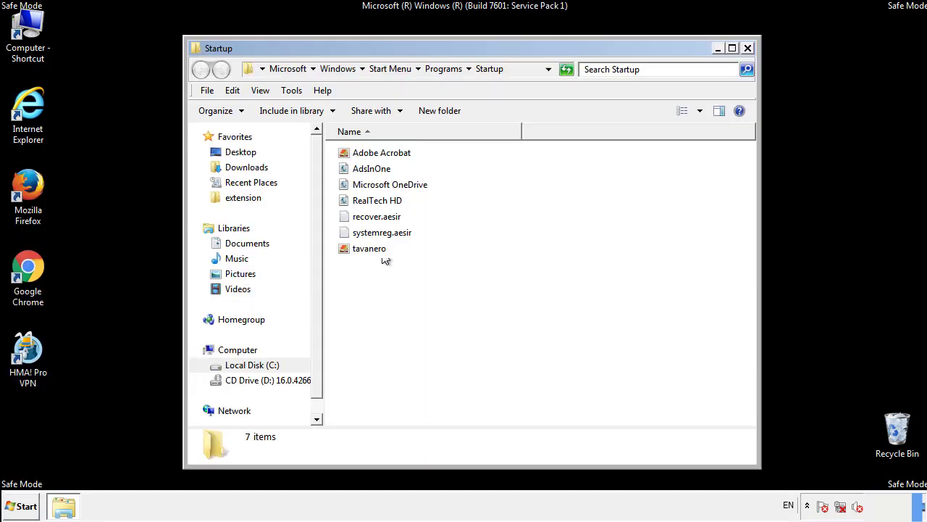
Step: Delete AdsInOne, recover.aesir, systemreg.aesir and tavanero, then close the Startup folder
{"action": "left_click", "coordinate": [378, 172]}
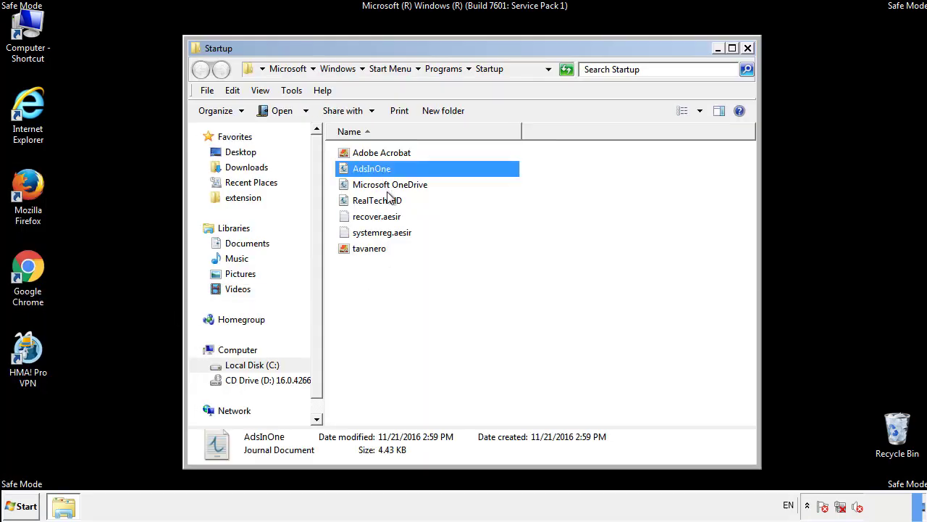
{"action": "left_click", "coordinate": [378, 218], "text": "ctrl"}
{"action": "left_click", "coordinate": [384, 233], "text": "ctrl"}
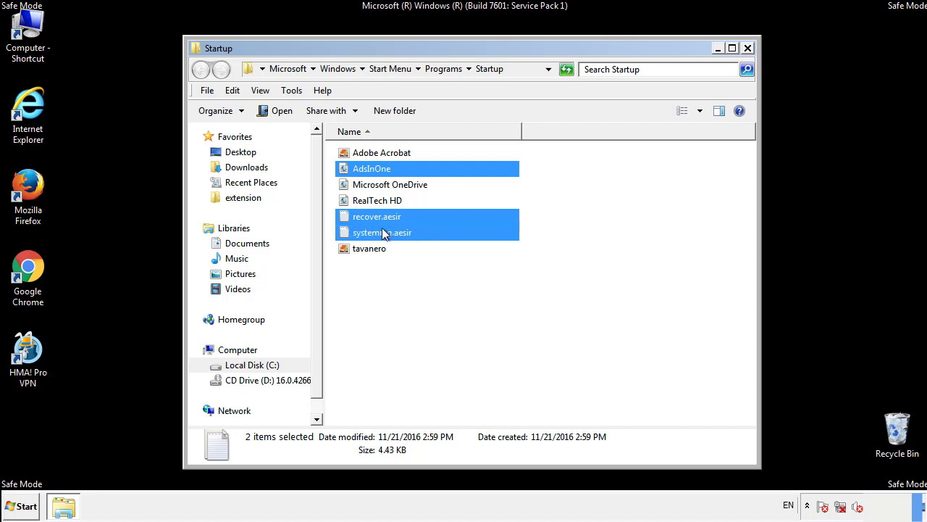
{"action": "left_click", "coordinate": [370, 248], "text": "ctrl"}
{"action": "right_click", "coordinate": [367, 249]}
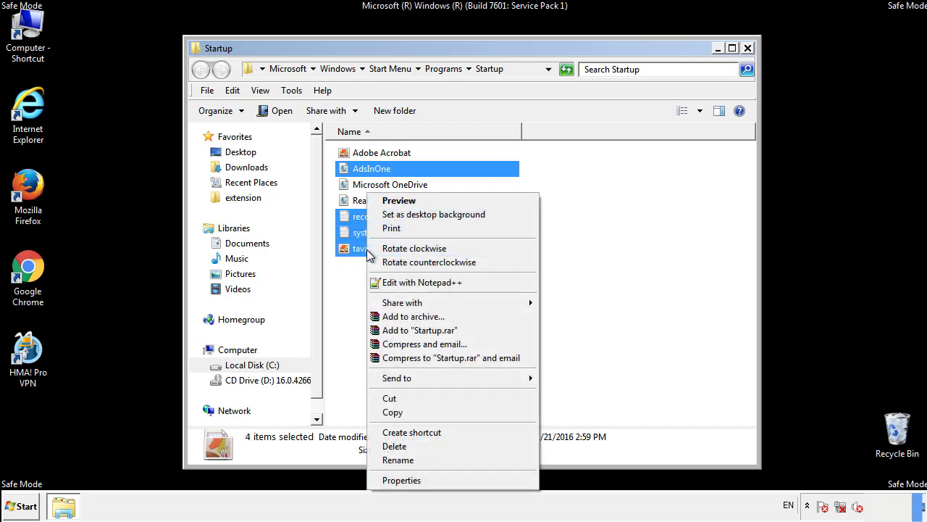
{"action": "left_click", "coordinate": [391, 446]}
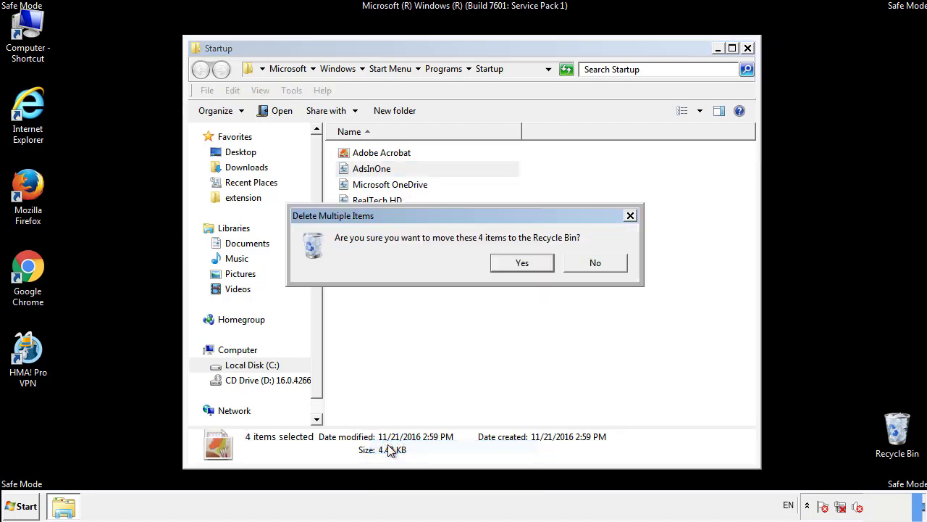
{"action": "left_click", "coordinate": [507, 262]}
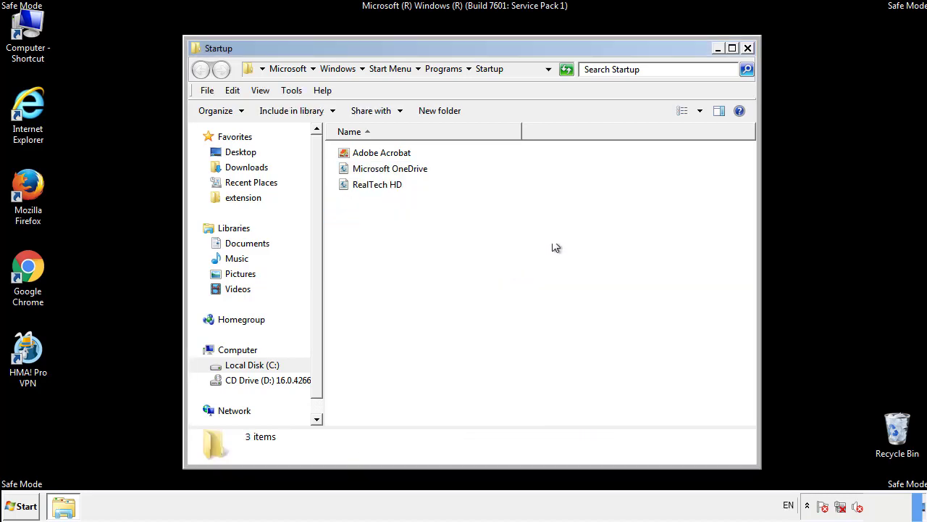
{"action": "left_click", "coordinate": [750, 58]}
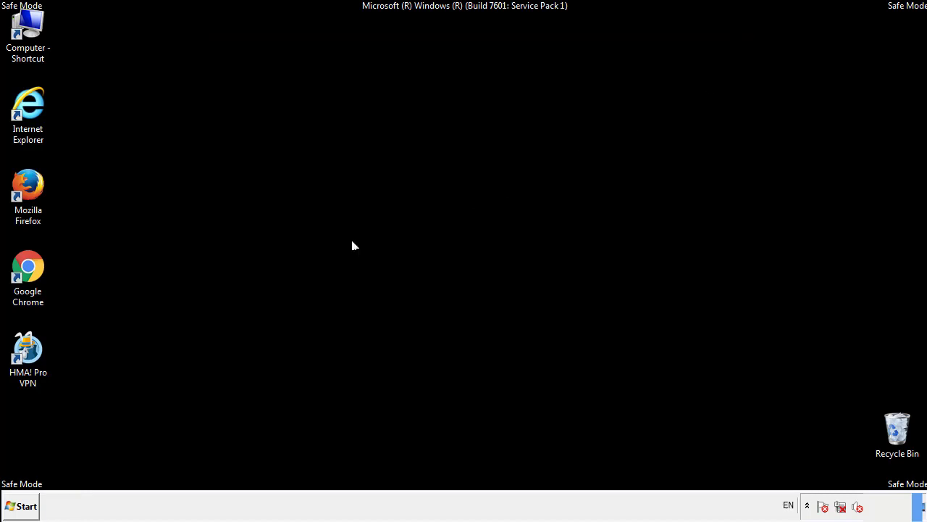
Step: Launch Registry Editor by searching 'regedit' in the Start Menu
{"action": "left_click", "coordinate": [21, 510]}
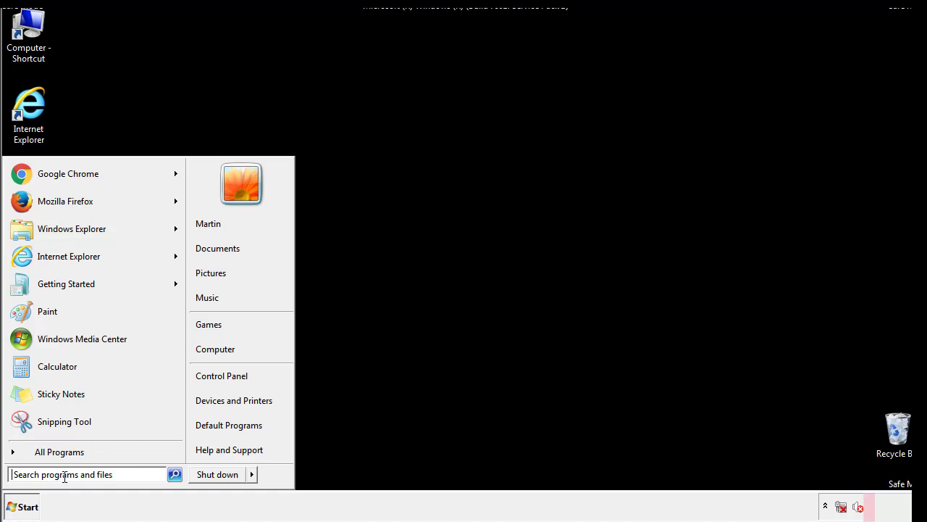
{"action": "type", "text": "reged"}
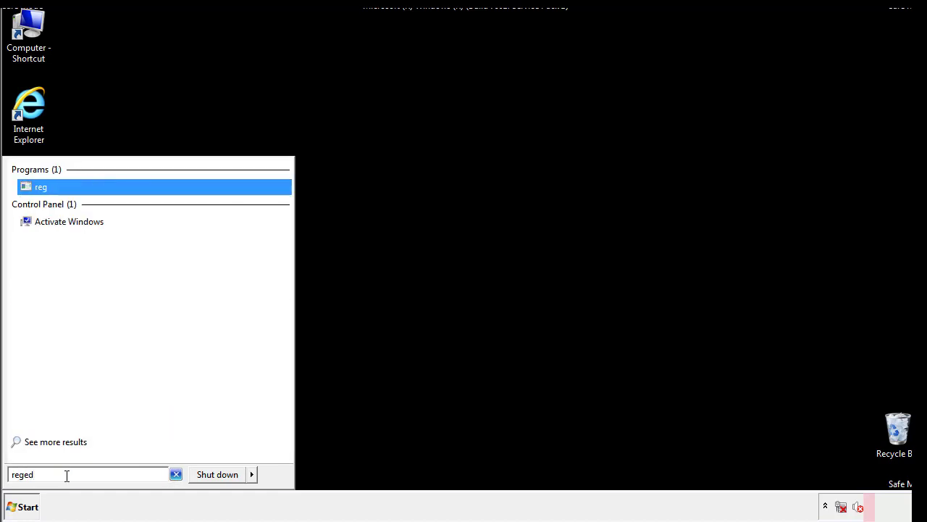
{"action": "type", "text": "it"}
{"action": "key", "text": "Return"}
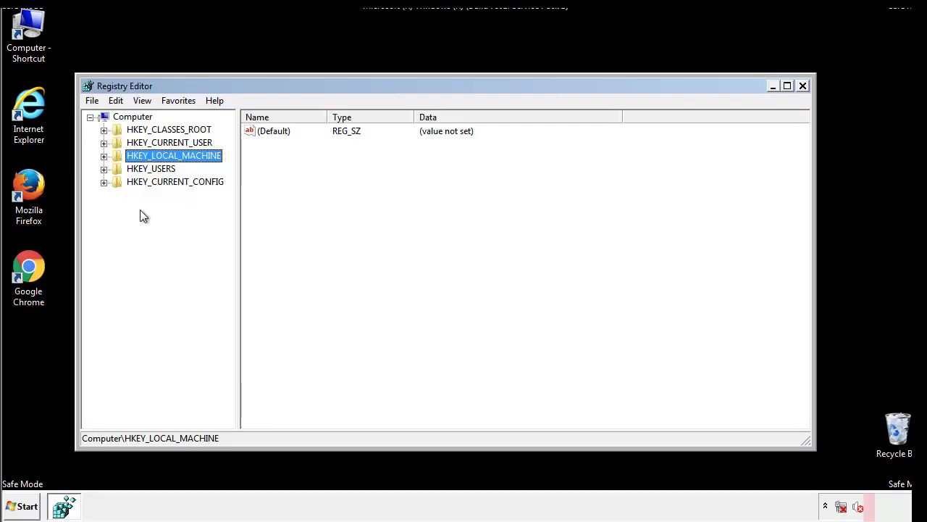
Step: Navigate to HKLM\SOFTWARE\Microsoft\Windows\CurrentVersion\Run to show its values
{"action": "left_click", "coordinate": [104, 157]}
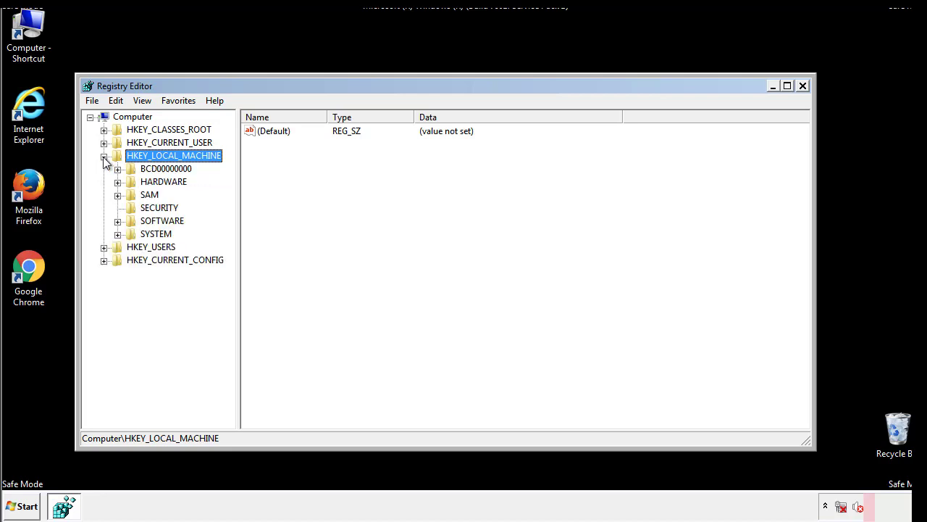
{"action": "left_click", "coordinate": [117, 221]}
{"action": "left_click_drag", "start_coordinate": [229, 214], "coordinate": [229, 239]}
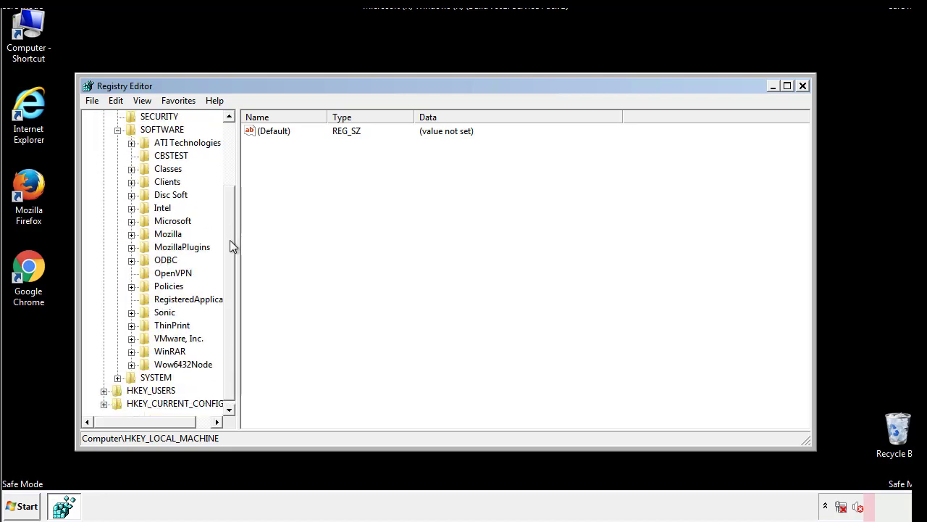
{"action": "left_click", "coordinate": [131, 221]}
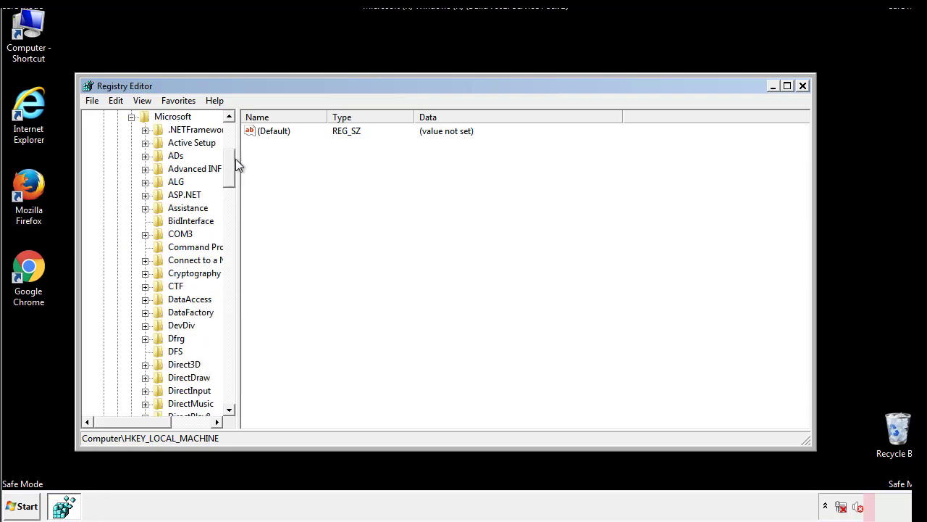
{"action": "left_click_drag", "start_coordinate": [228, 178], "coordinate": [230, 374]}
{"action": "left_click", "coordinate": [145, 221]}
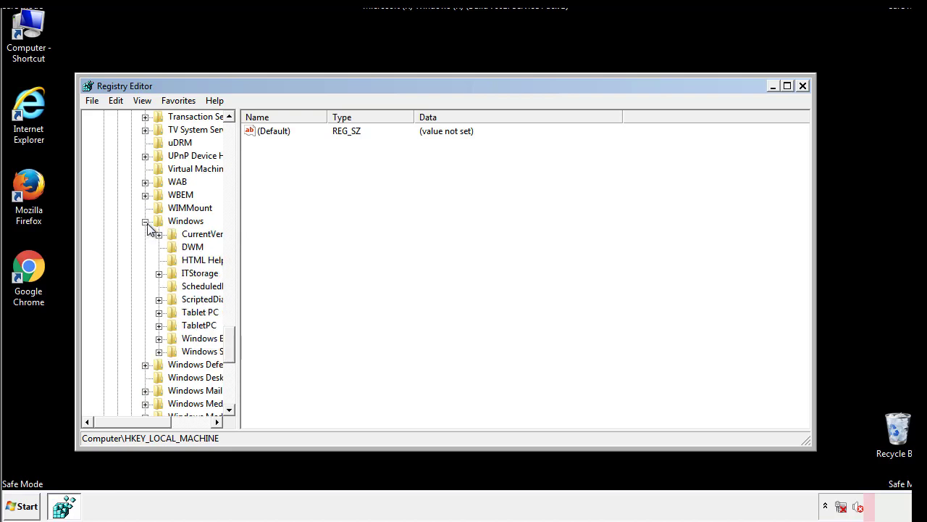
{"action": "left_click_drag", "start_coordinate": [128, 422], "coordinate": [147, 425]}
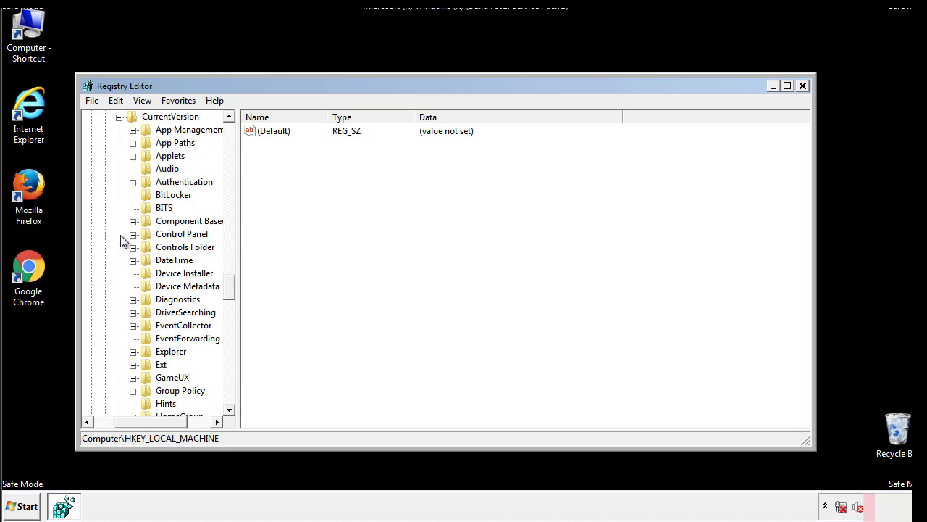
{"action": "left_click", "coordinate": [119, 234]}
{"action": "mouse_move", "coordinate": [236, 286]}
{"action": "left_mouse_down"}
{"action": "mouse_move", "coordinate": [229, 352]}
{"action": "mouse_move", "coordinate": [229, 336]}
{"action": "left_mouse_up"}
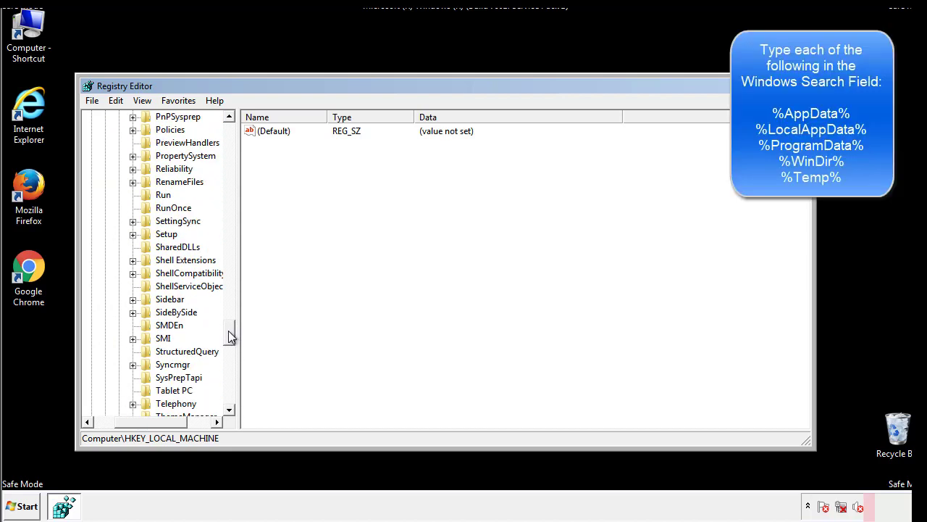
{"action": "left_click", "coordinate": [151, 196]}
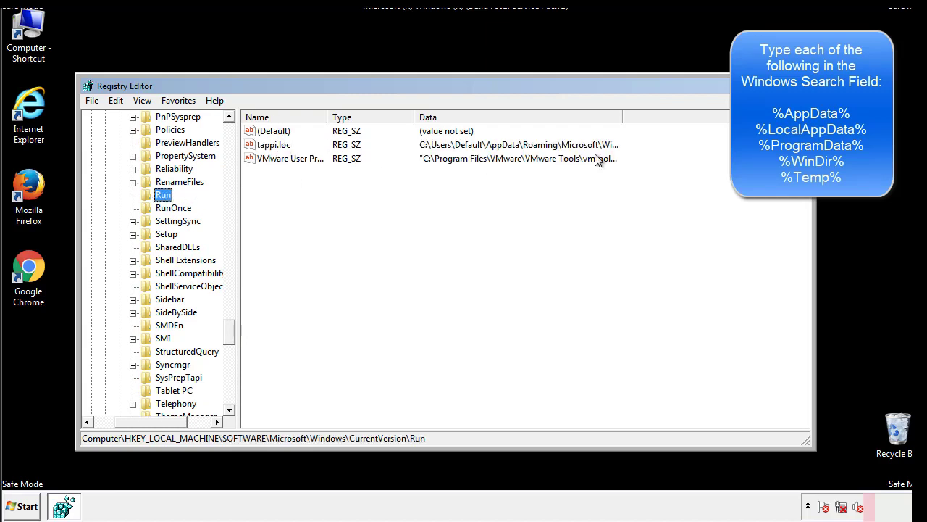
Step: Delete the tappi.loc value from the HKLM Run key
{"action": "left_click", "coordinate": [276, 150]}
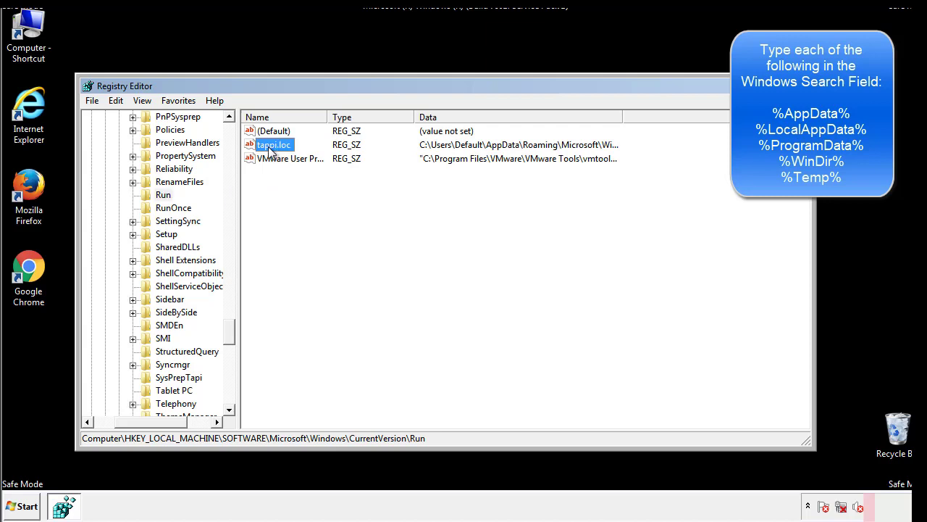
{"action": "right_click", "coordinate": [267, 146]}
{"action": "left_click", "coordinate": [290, 189]}
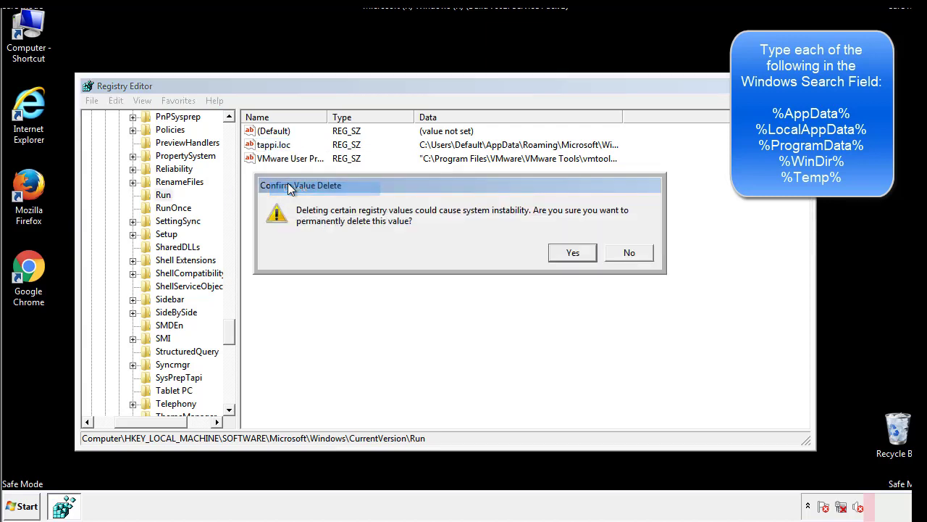
{"action": "left_click", "coordinate": [563, 252]}
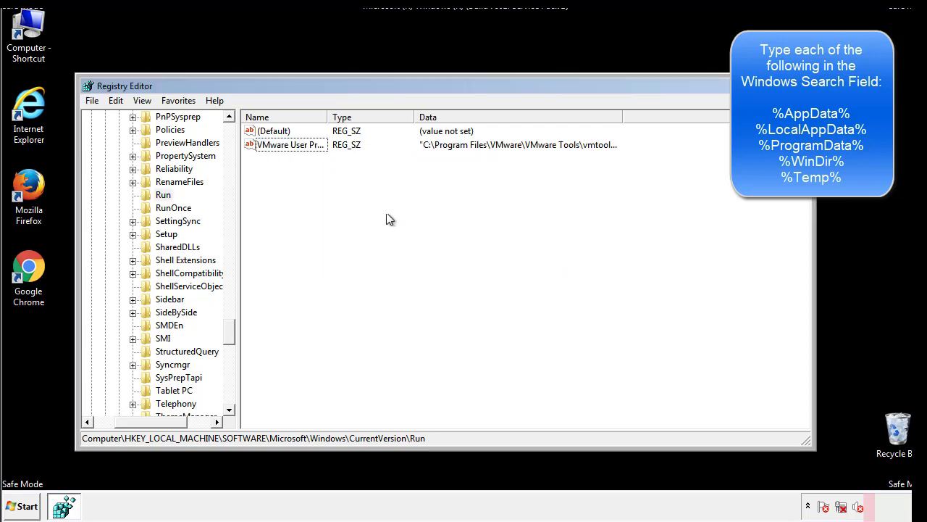
Step: Collapse HKEY_LOCAL_MACHINE and expand HKEY_CURRENT_USER\Software
{"action": "left_click_drag", "start_coordinate": [228, 332], "coordinate": [229, 396]}
{"action": "left_click_drag", "start_coordinate": [174, 421], "coordinate": [112, 431]}
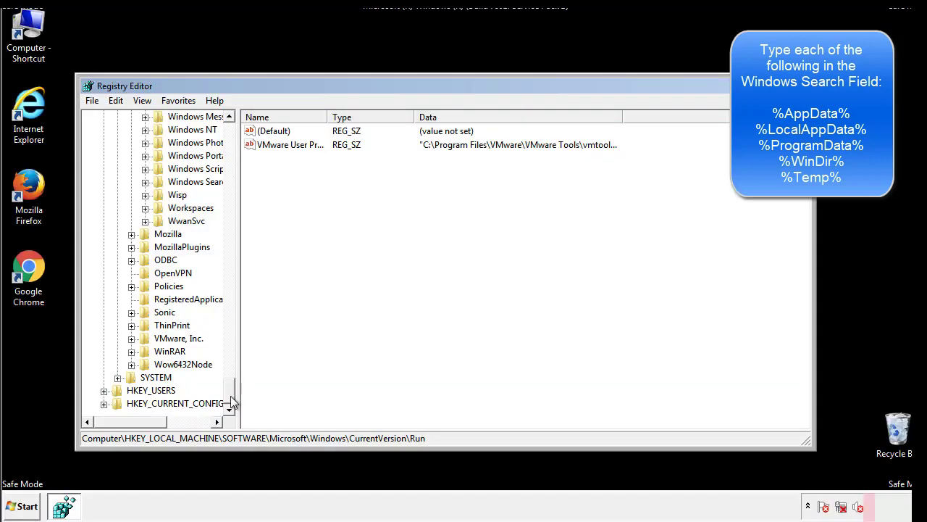
{"action": "left_click_drag", "start_coordinate": [230, 399], "coordinate": [236, 138]}
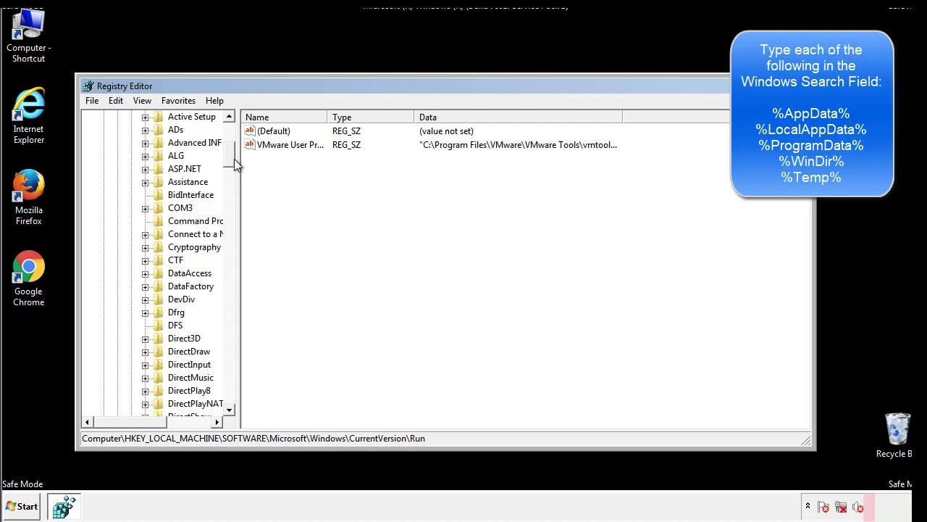
{"action": "left_click", "coordinate": [103, 156]}
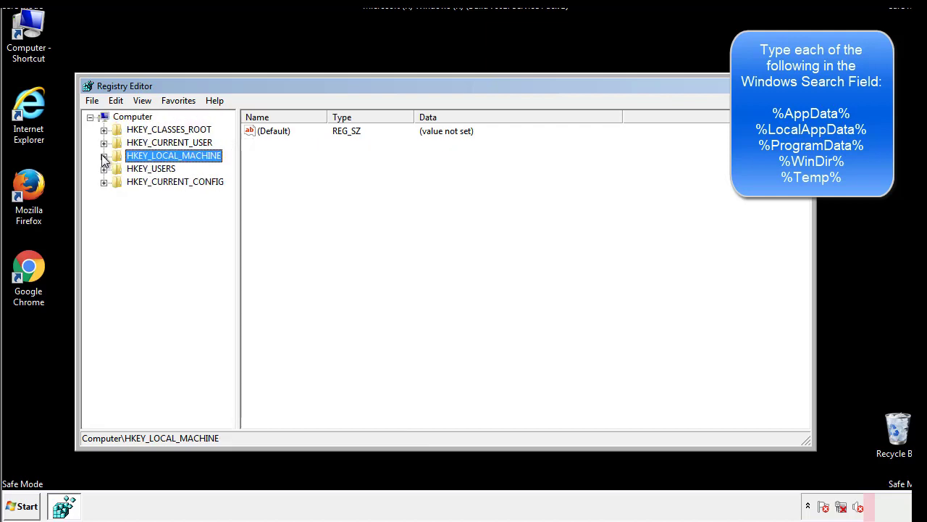
{"action": "left_click", "coordinate": [104, 143]}
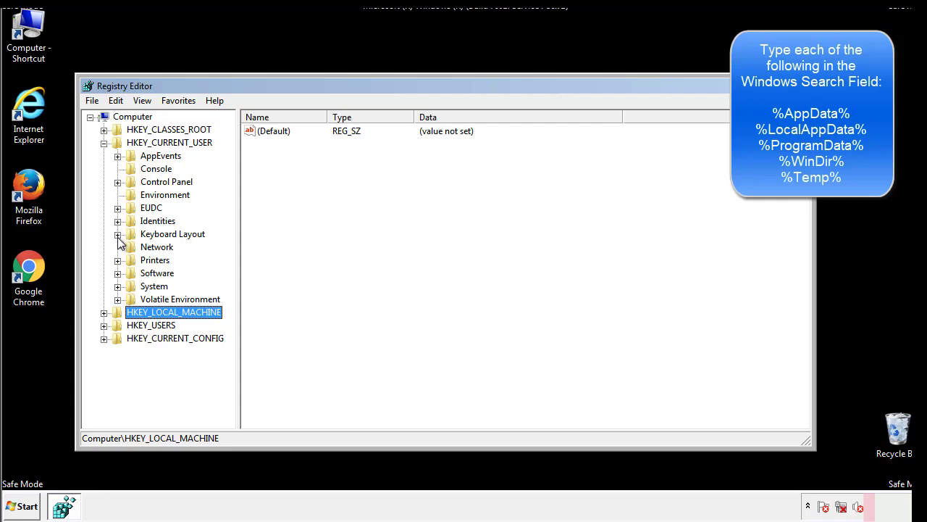
{"action": "left_click", "coordinate": [118, 273]}
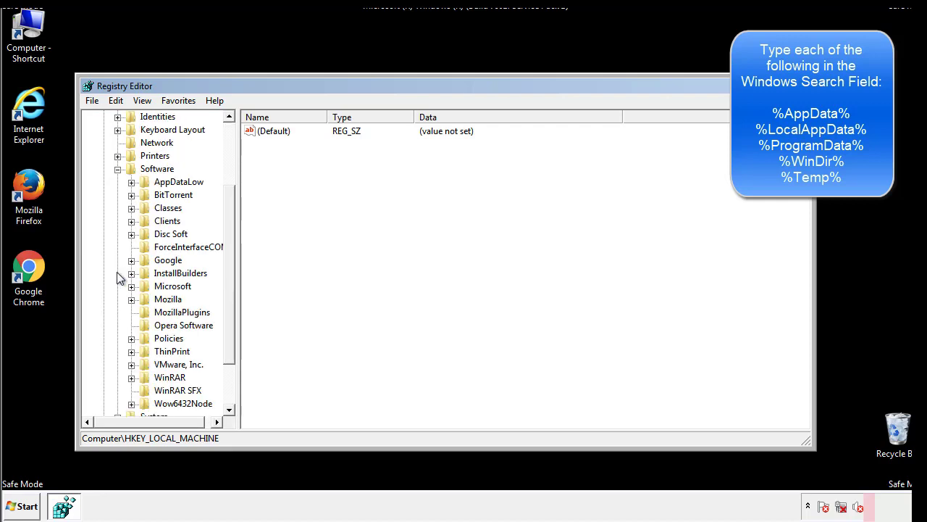
Step: Expand Microsoft\Windows\CurrentVersion and select the HKCU Run key
{"action": "left_click_drag", "start_coordinate": [228, 263], "coordinate": [228, 276]}
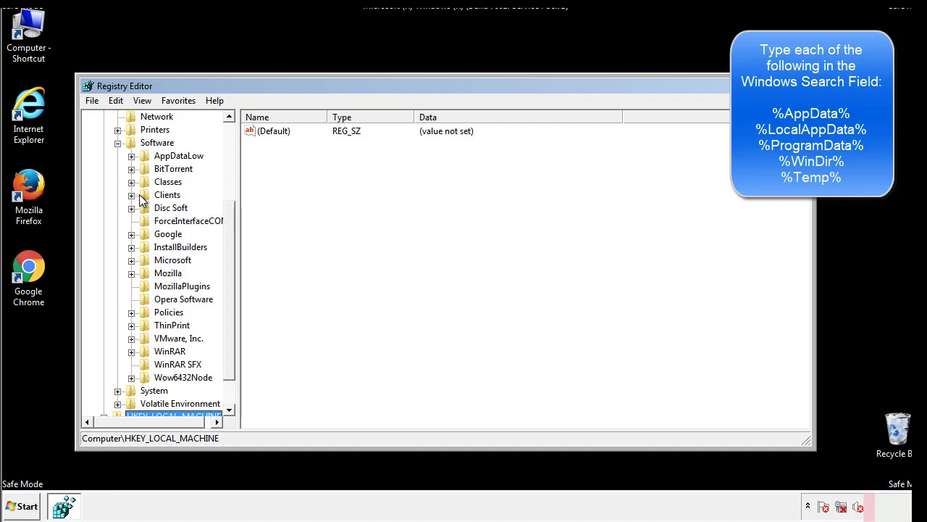
{"action": "left_click", "coordinate": [131, 261]}
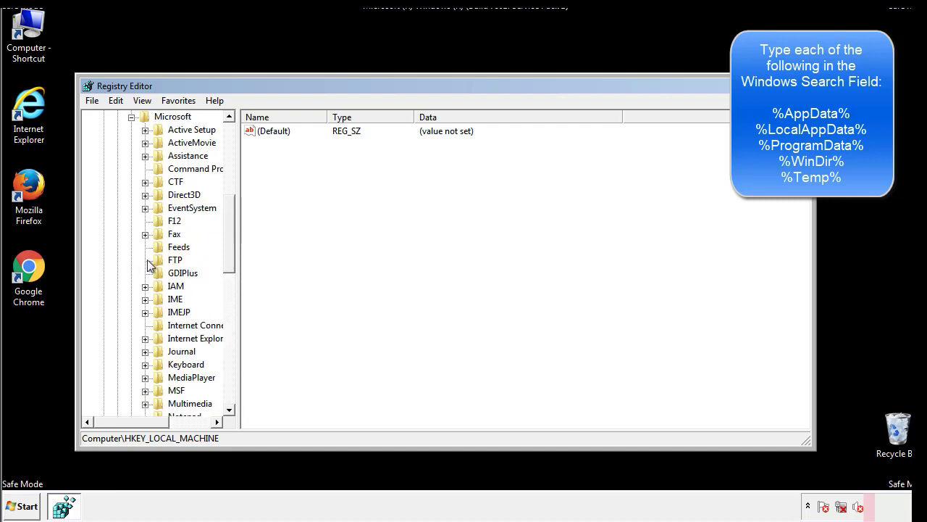
{"action": "left_click_drag", "start_coordinate": [228, 212], "coordinate": [228, 302]}
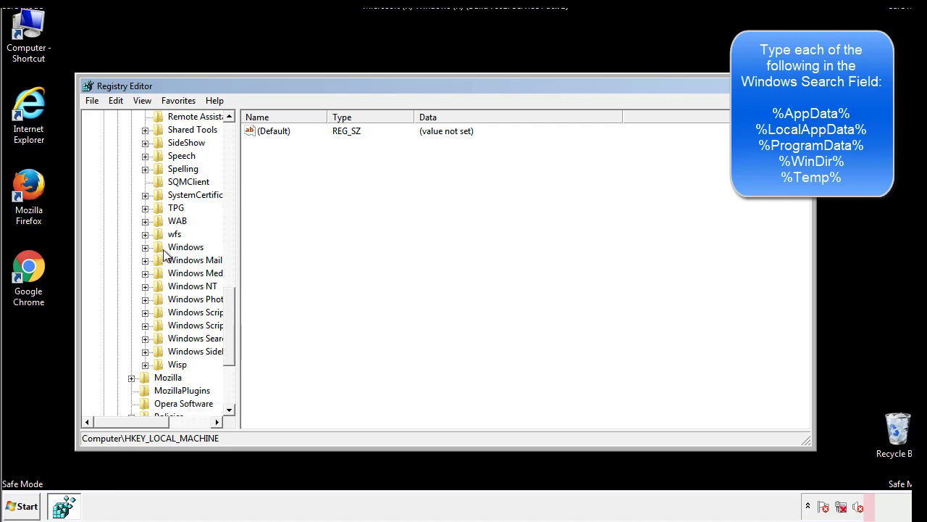
{"action": "left_click", "coordinate": [145, 247]}
{"action": "left_click", "coordinate": [160, 263]}
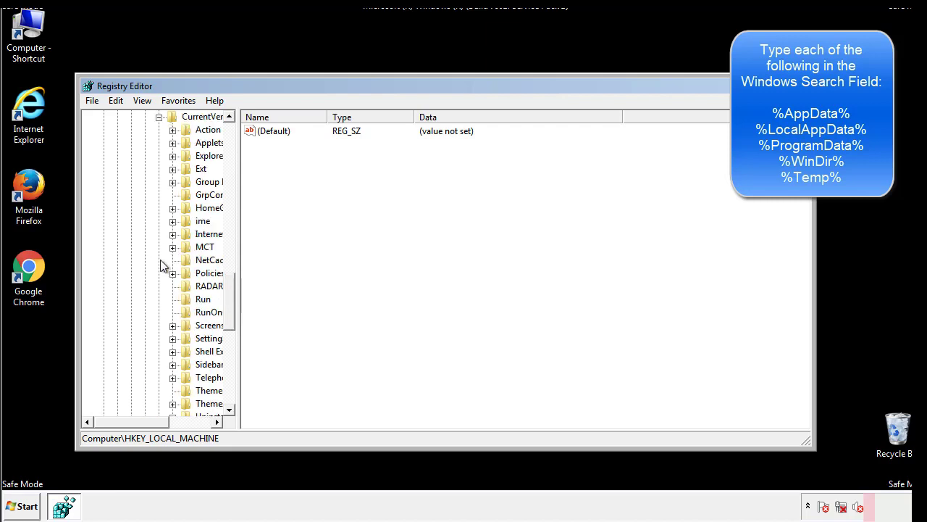
{"action": "left_click_drag", "start_coordinate": [140, 426], "coordinate": [163, 421]}
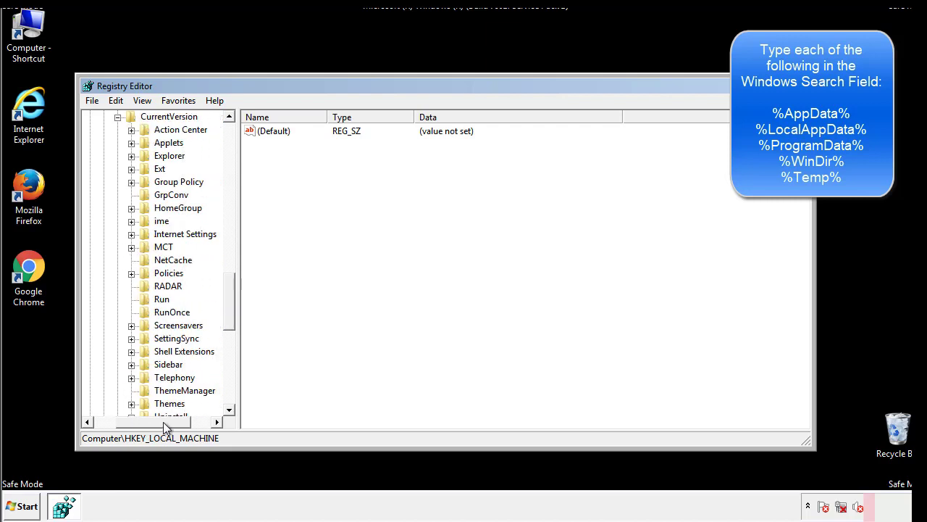
{"action": "left_click", "coordinate": [157, 293]}
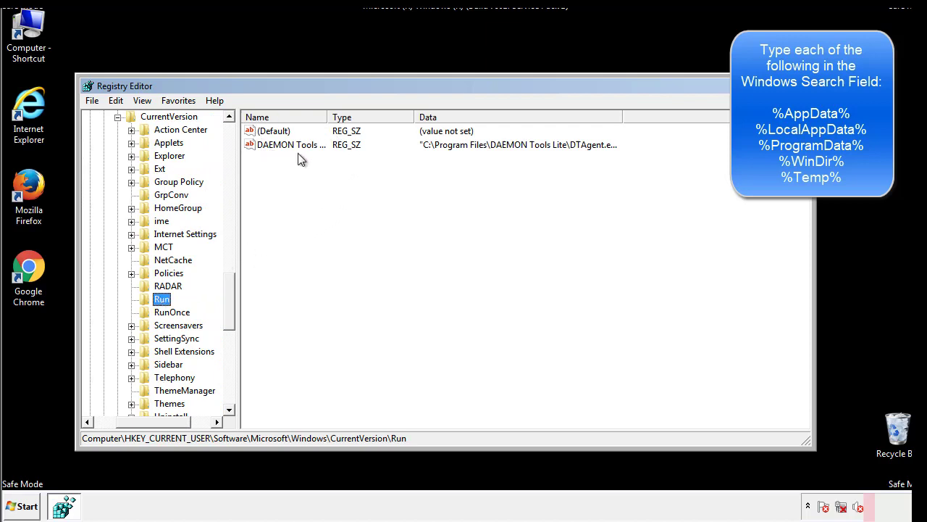
Step: Review the Run key's lone DAEMON Tools Lite entry, then collapse the Windows key
{"action": "left_click", "coordinate": [394, 166]}
{"action": "mouse_move", "coordinate": [271, 211]}
{"action": "left_mouse_down"}
{"action": "mouse_move", "coordinate": [283, 173]}
{"action": "mouse_move", "coordinate": [329, 164]}
{"action": "left_mouse_up"}
{"action": "left_click_drag", "start_coordinate": [155, 420], "coordinate": [136, 420]}
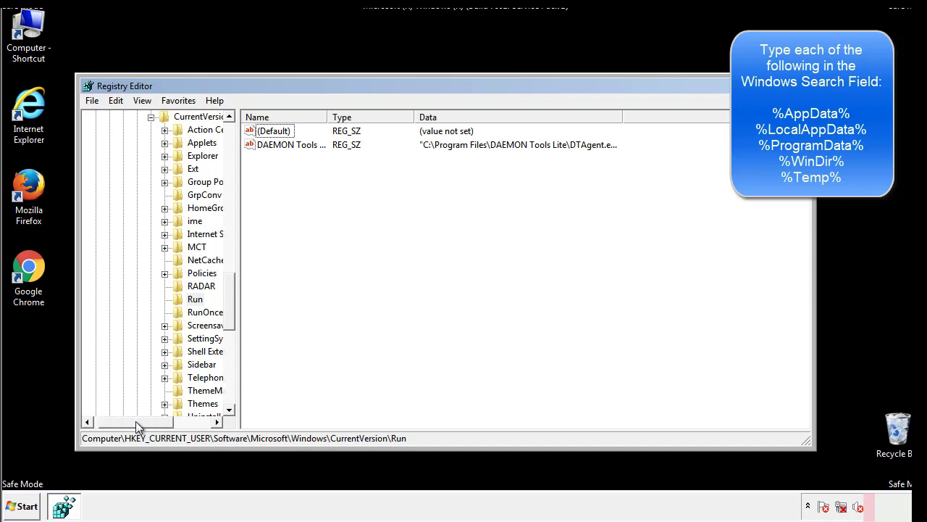
{"action": "left_click_drag", "start_coordinate": [235, 321], "coordinate": [229, 308]}
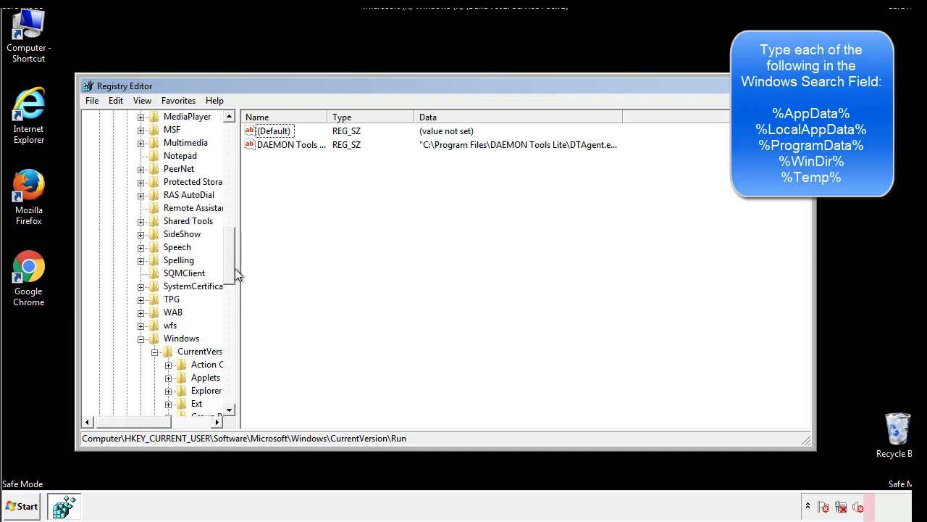
{"action": "left_click", "coordinate": [142, 338]}
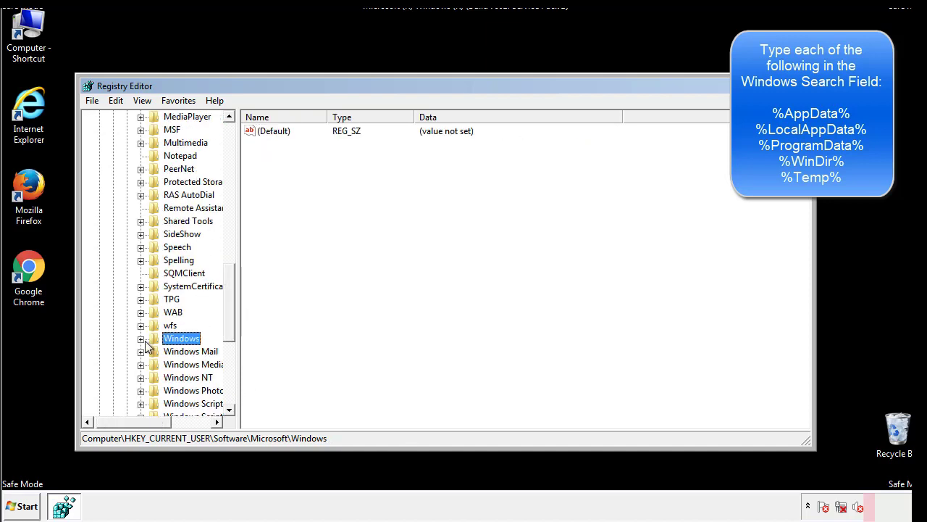
{"action": "left_click_drag", "start_coordinate": [233, 322], "coordinate": [233, 179]}
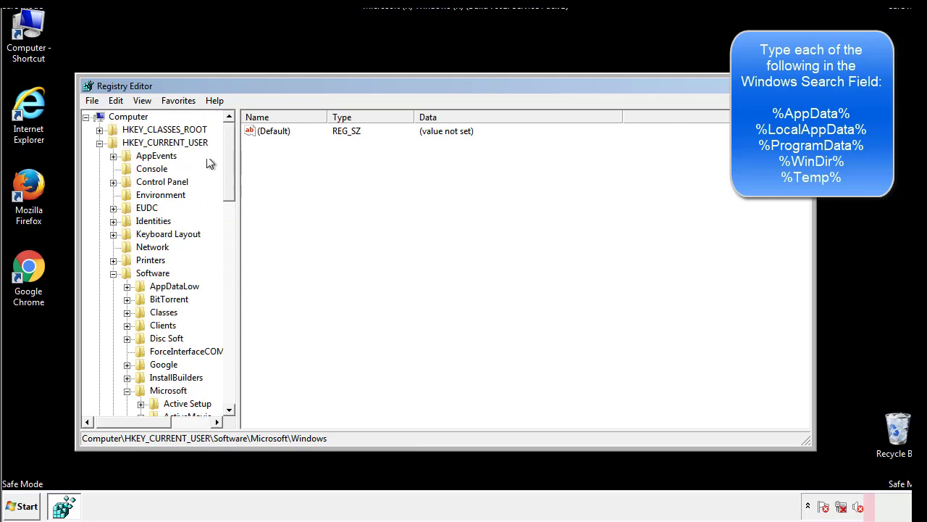
Step: Search the registry for '%tem' to locate the Temporary Files key
{"action": "left_click", "coordinate": [115, 101]}
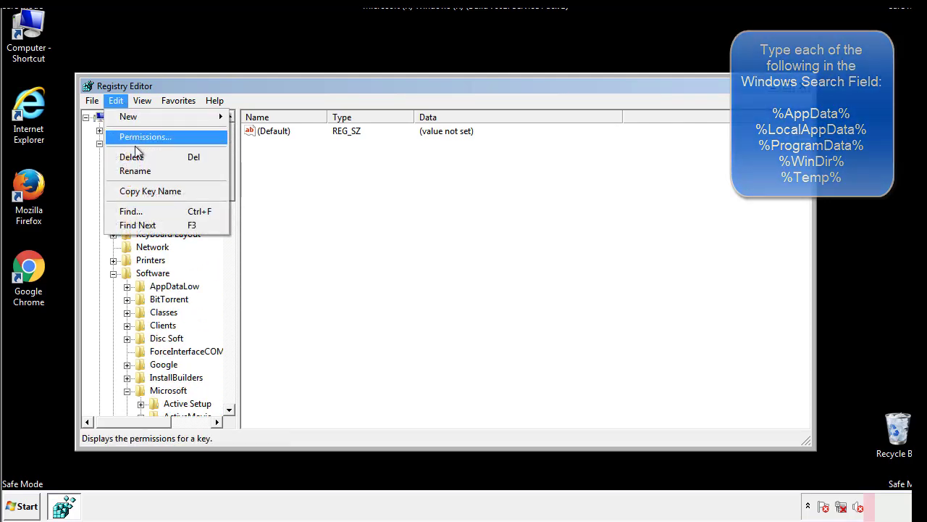
{"action": "left_click", "coordinate": [131, 211]}
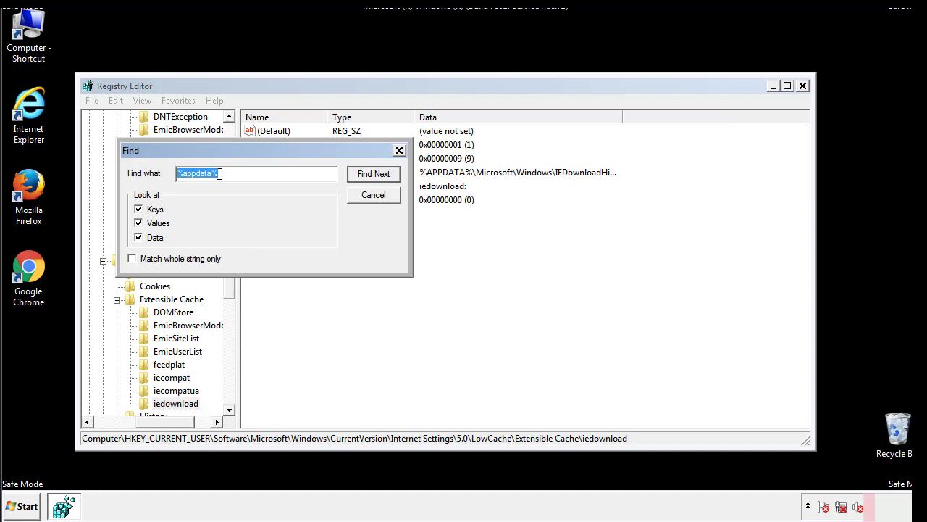
{"action": "type", "text": "%t"}
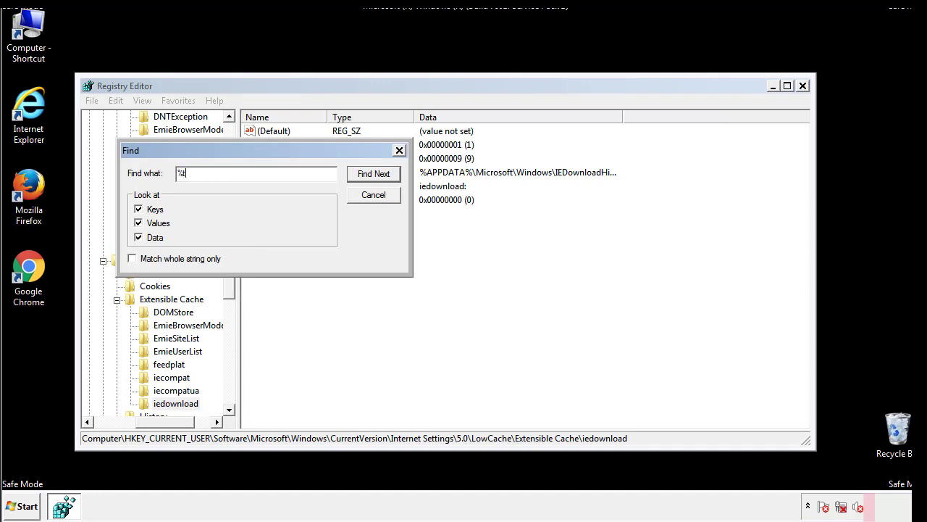
{"action": "type", "text": "emp%"}
{"action": "key", "text": "Return"}
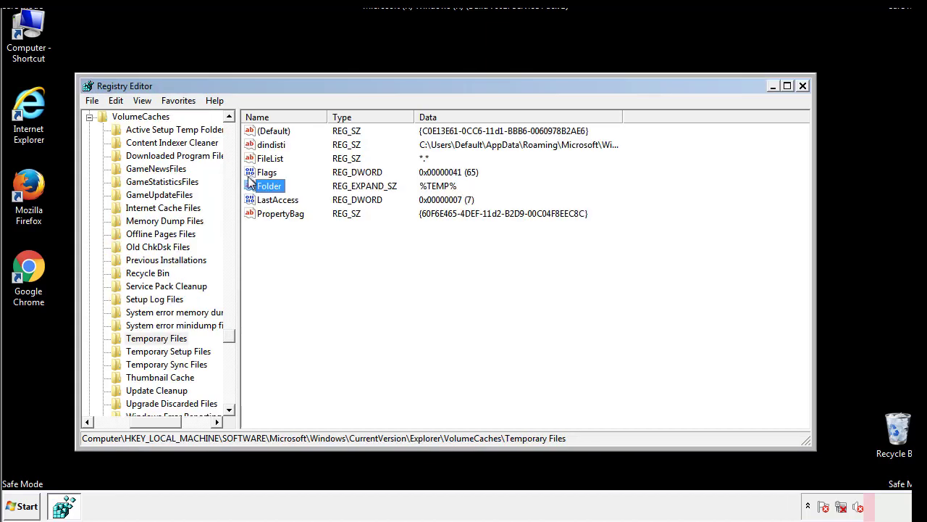
Step: Delete all values under Temporary Files, including dindisti, leaving only (Default)
{"action": "left_click", "coordinate": [379, 252]}
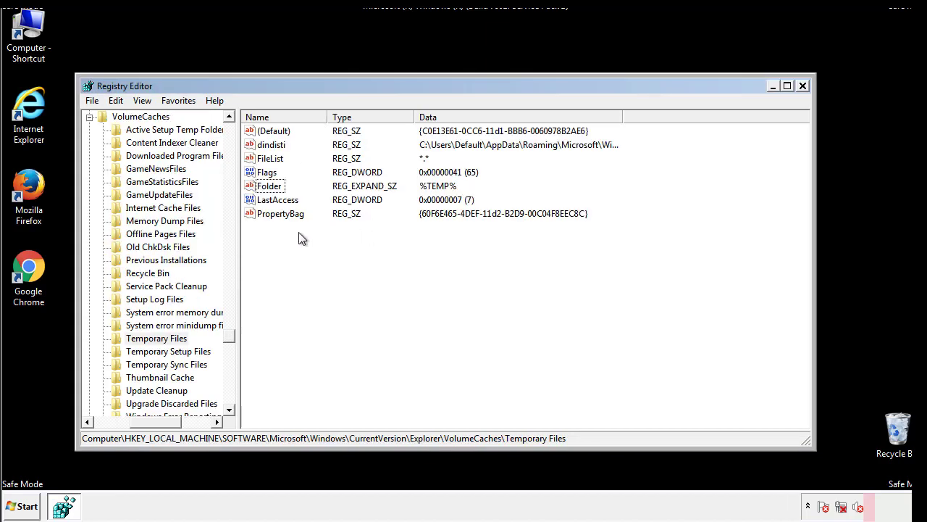
{"action": "mouse_move", "coordinate": [298, 233]}
{"action": "left_mouse_down"}
{"action": "mouse_move", "coordinate": [276, 212]}
{"action": "mouse_move", "coordinate": [263, 135]}
{"action": "left_mouse_up"}
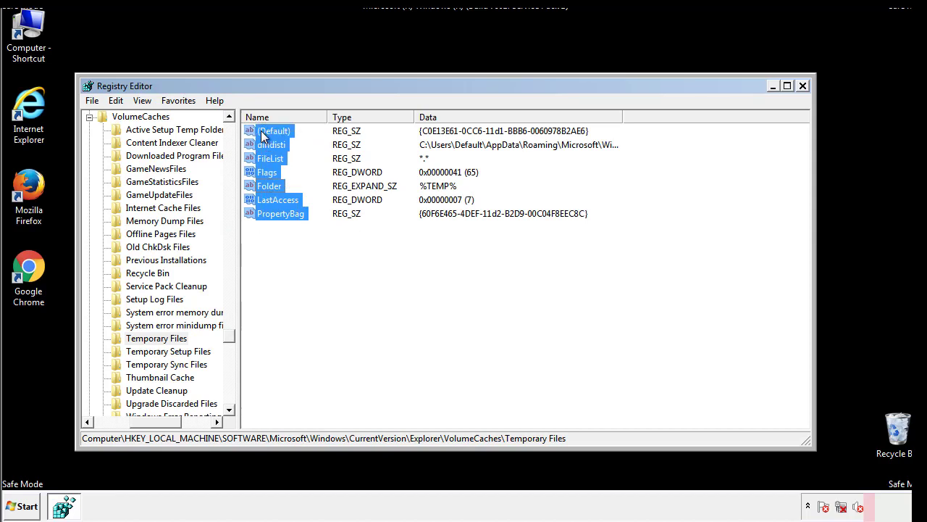
{"action": "right_click", "coordinate": [263, 134]}
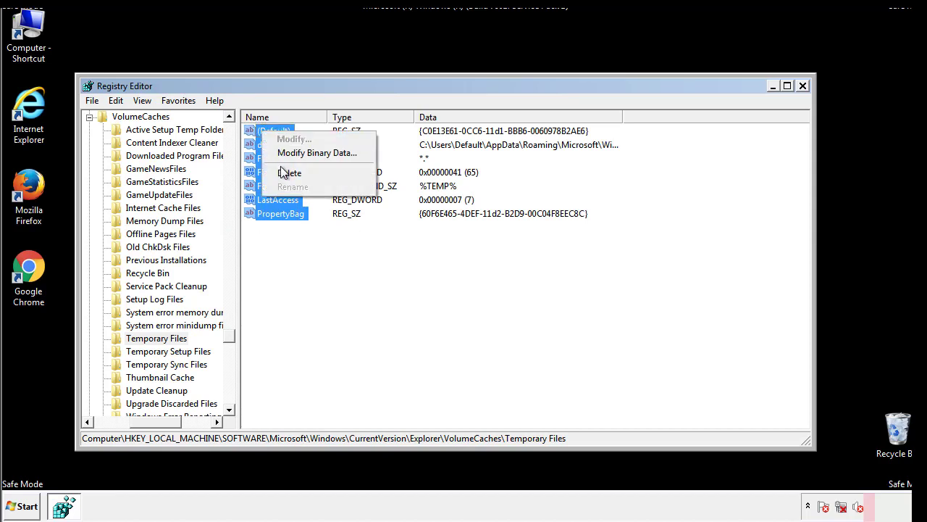
{"action": "left_click", "coordinate": [282, 174]}
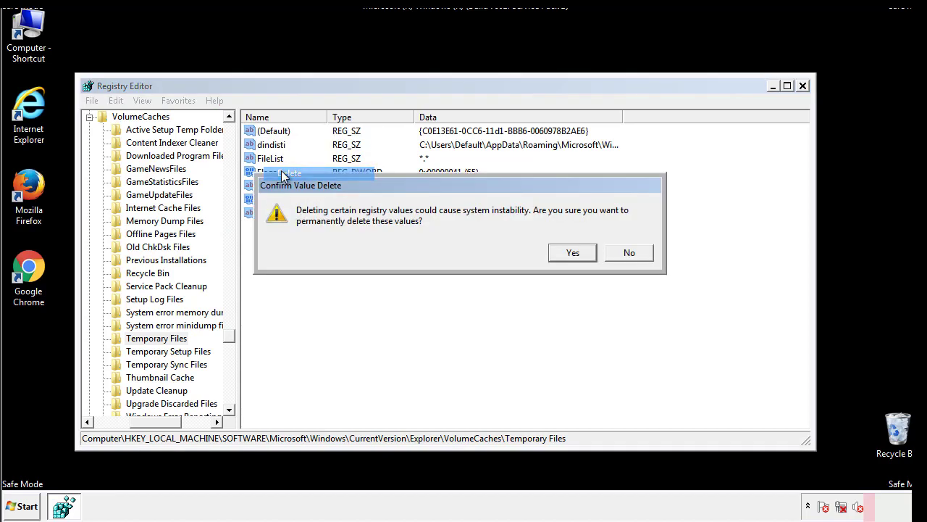
{"action": "left_click", "coordinate": [588, 252]}
{"action": "left_click", "coordinate": [323, 179]}
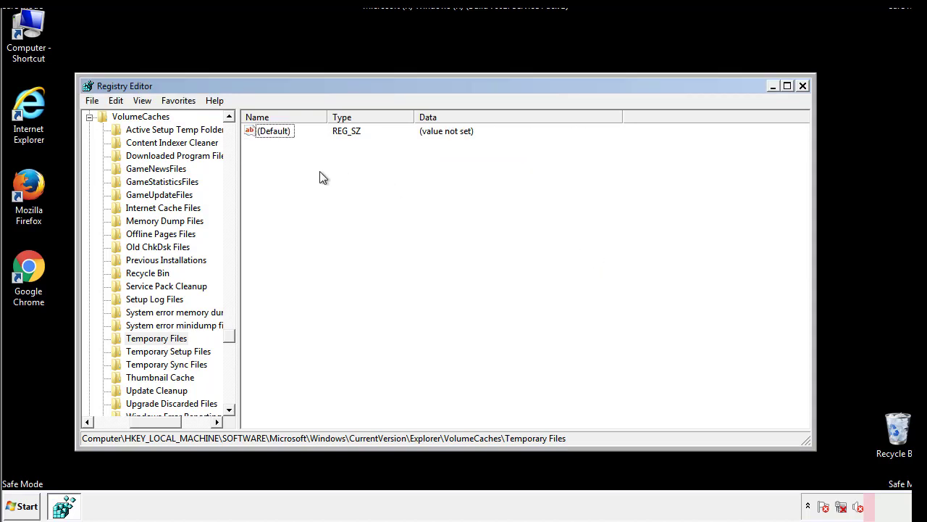
Step: Close Registry Editor and relaunch System Configuration via a 'msconfig' search
{"action": "left_click", "coordinate": [803, 87]}
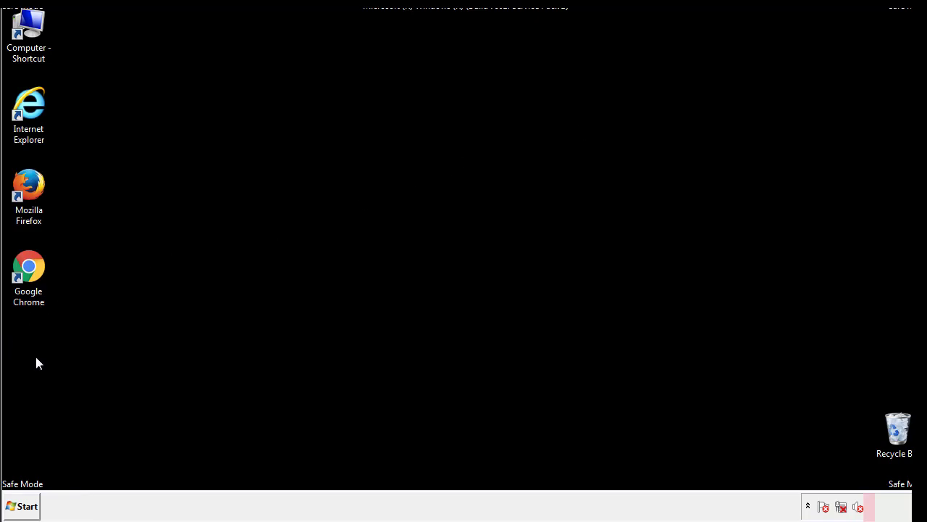
{"action": "left_click", "coordinate": [18, 507]}
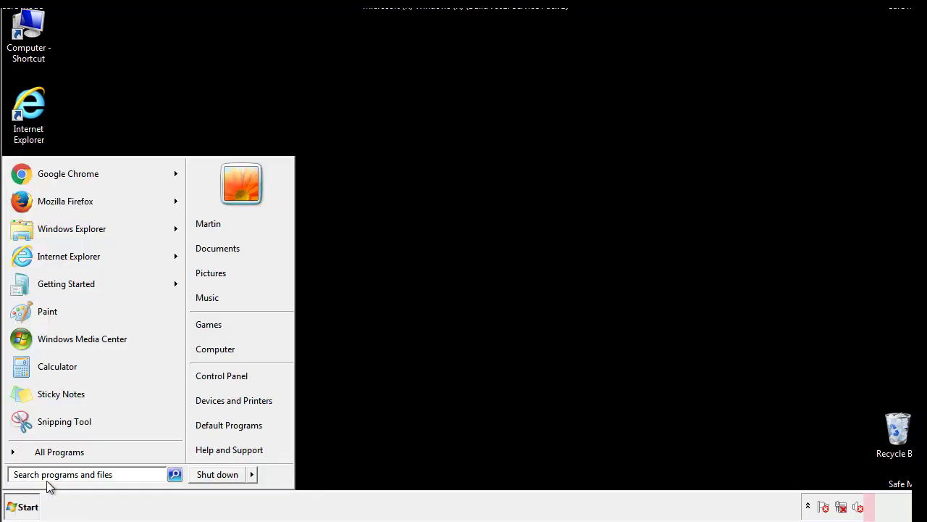
{"action": "type", "text": "mscon"}
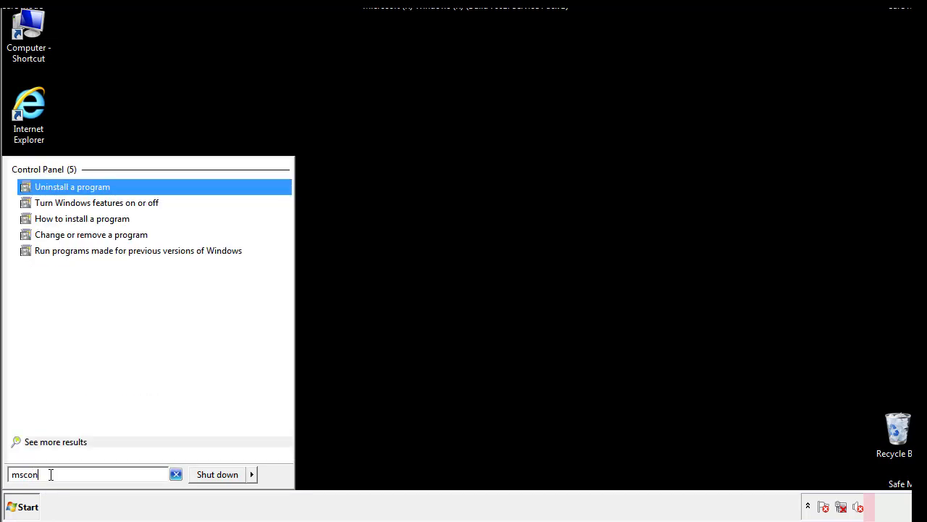
{"action": "type", "text": "fig"}
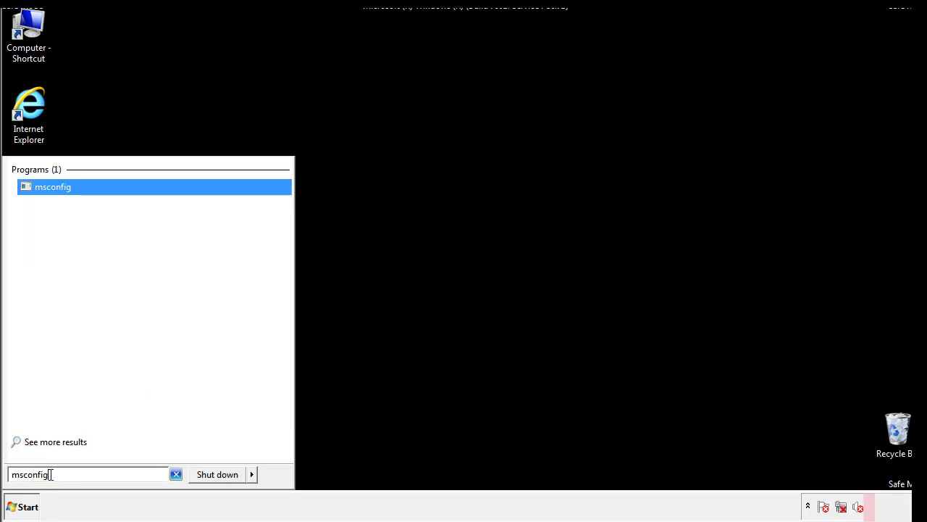
{"action": "key", "text": "Return"}
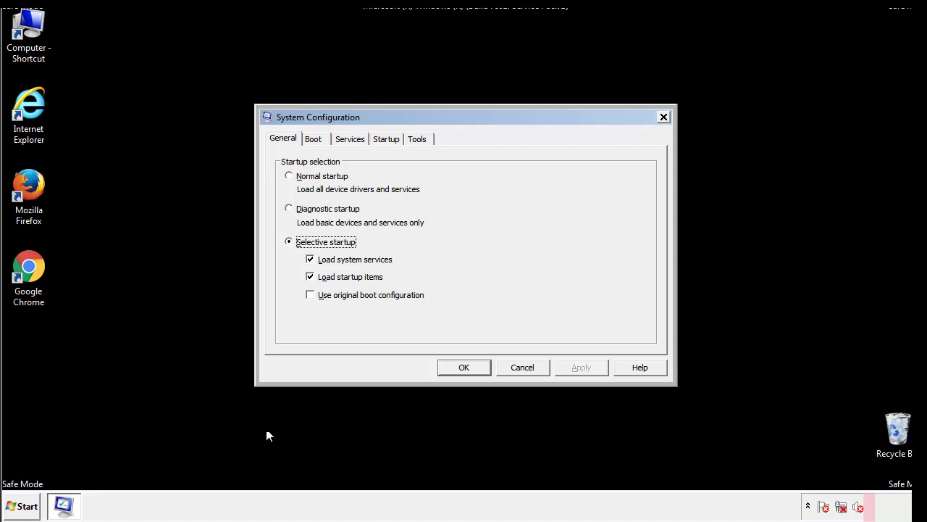
Step: Uncheck Safe boot on the Boot tab and apply the change
{"action": "left_click", "coordinate": [315, 138]}
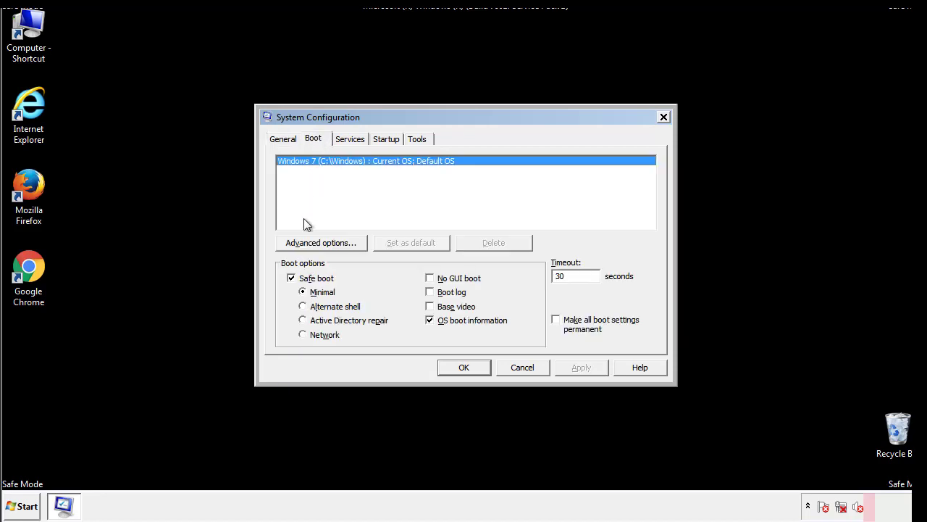
{"action": "left_click", "coordinate": [295, 281]}
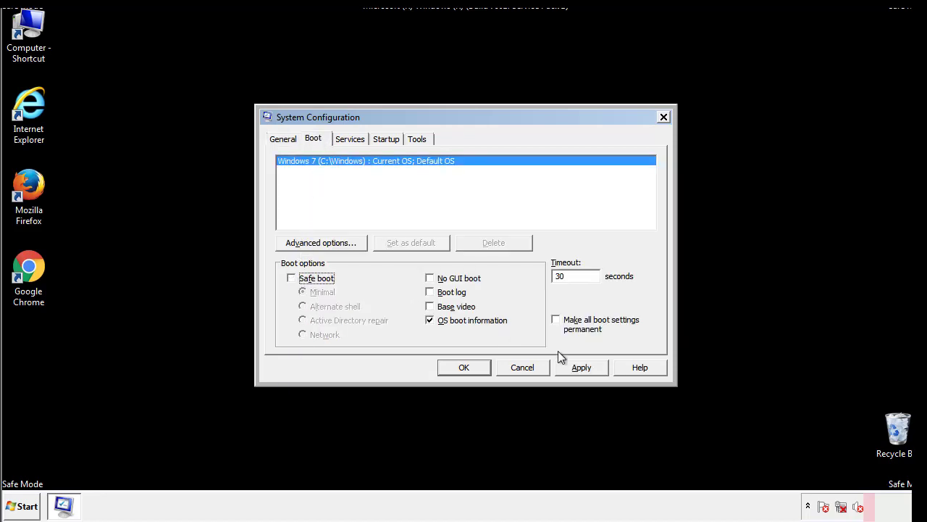
{"action": "left_click", "coordinate": [583, 367]}
Step: Apply the System Configuration changes and choose Restart to reboot Windows out of Safe Mode
{"action": "left_click", "coordinate": [464, 367]}
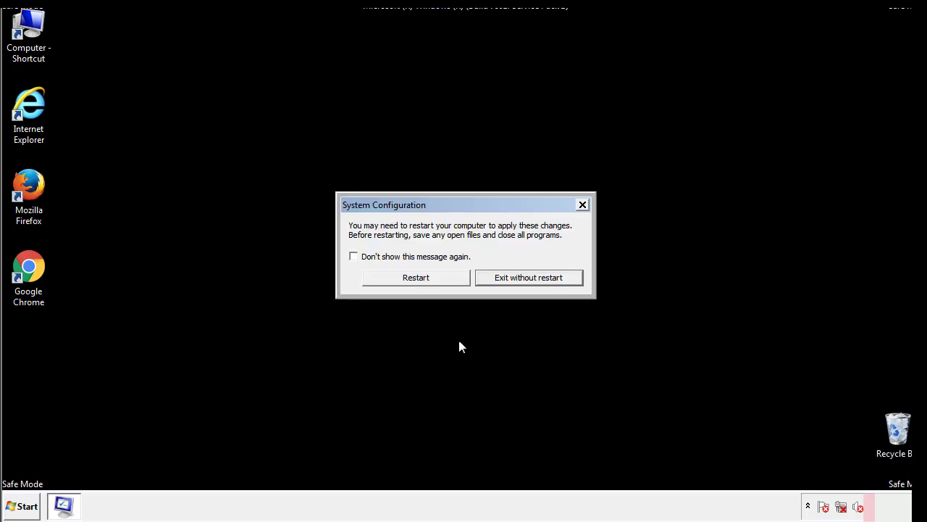
{"action": "left_click", "coordinate": [429, 283]}
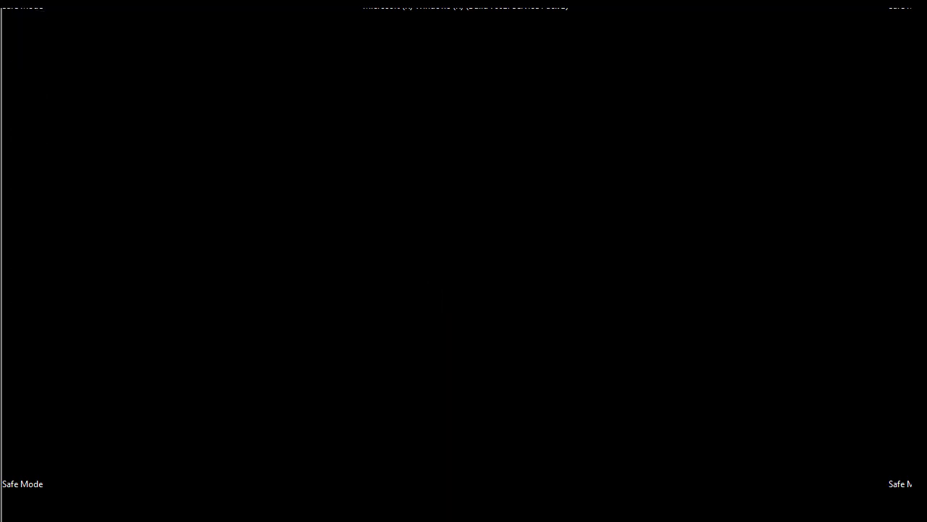